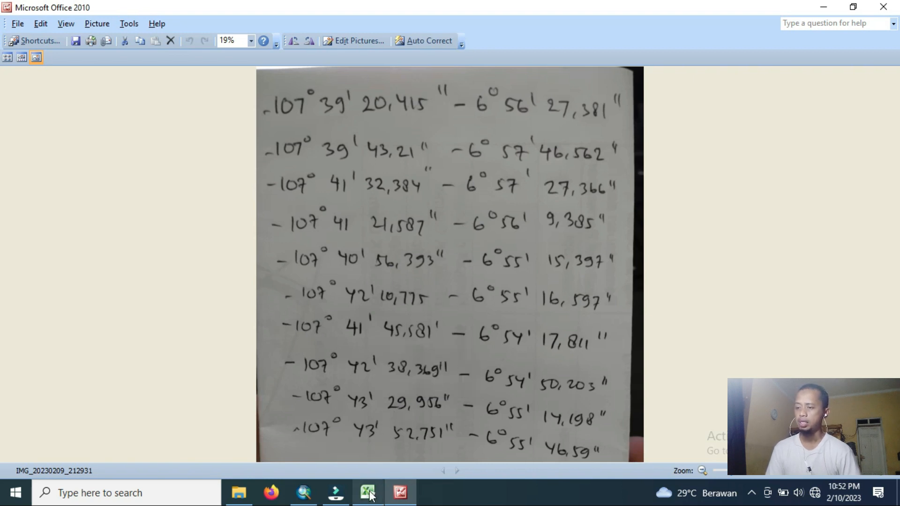
Compare the handwritten coordinates in the photo with the degree, minute and second columns on Sheet1 of the Excel workbook.
{"action": "mouse_move", "coordinate": [367, 492]}
{"action": "left_click", "coordinate": [396, 385]}
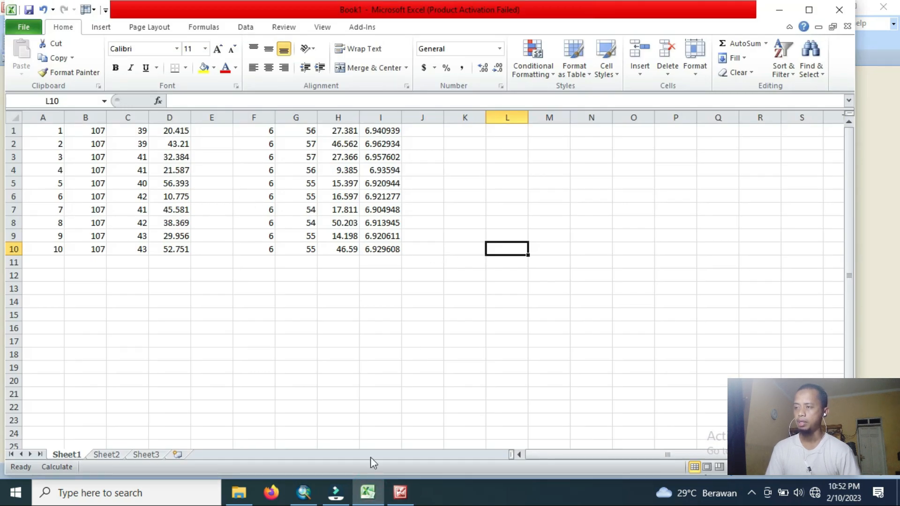
{"action": "left_click", "coordinate": [409, 499]}
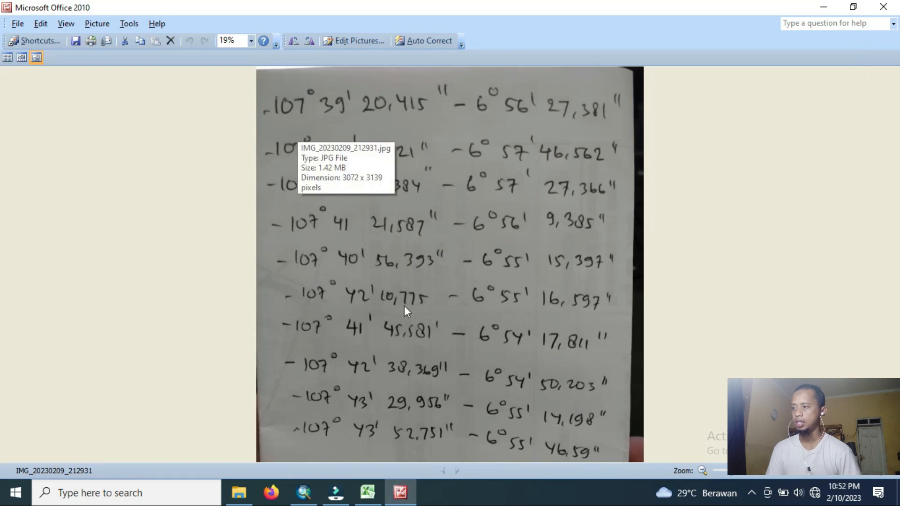
In Excel, convert the longitudes to decimal degrees with =B1+C1/60+D1/3600 in E1 and fill the formula down to E10.
{"action": "left_click", "coordinate": [369, 497]}
{"action": "left_click", "coordinate": [210, 133]}
{"action": "type", "text": "="}
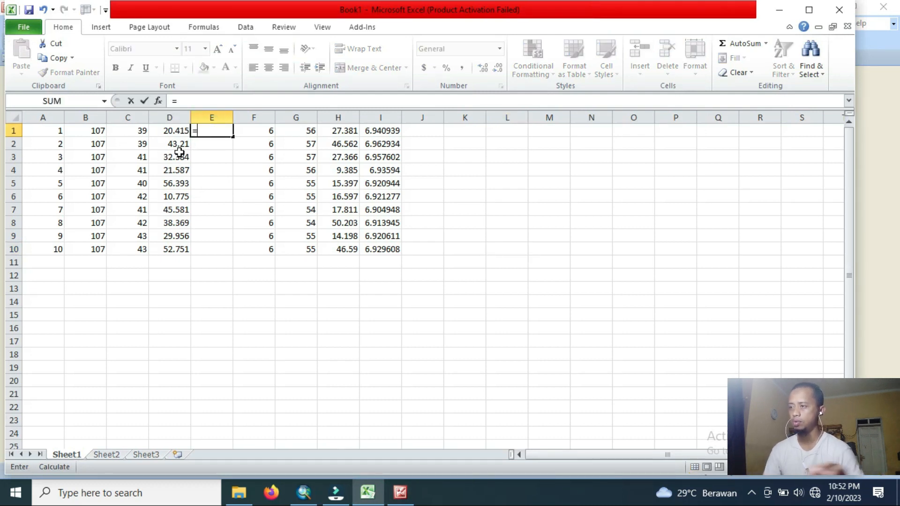
{"action": "left_click", "coordinate": [97, 131]}
{"action": "type", "text": "+"}
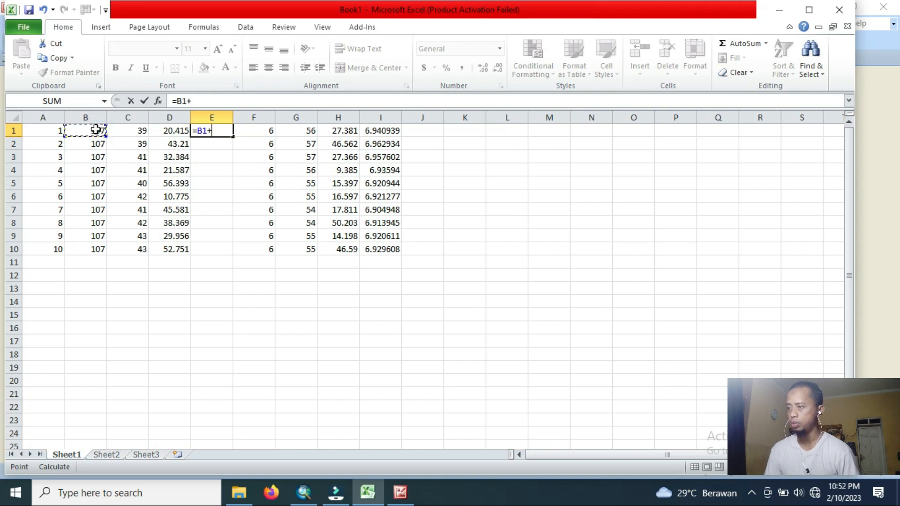
{"action": "left_click", "coordinate": [120, 130]}
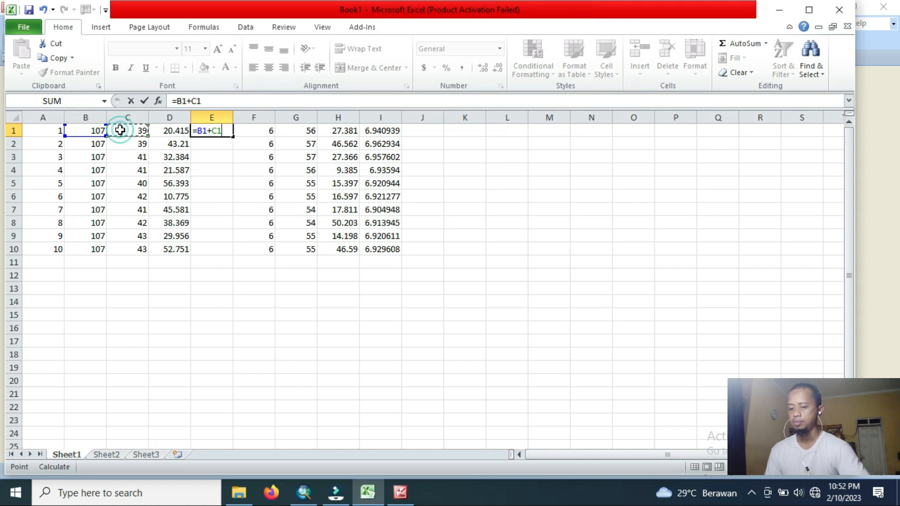
{"action": "type", "text": "/60"}
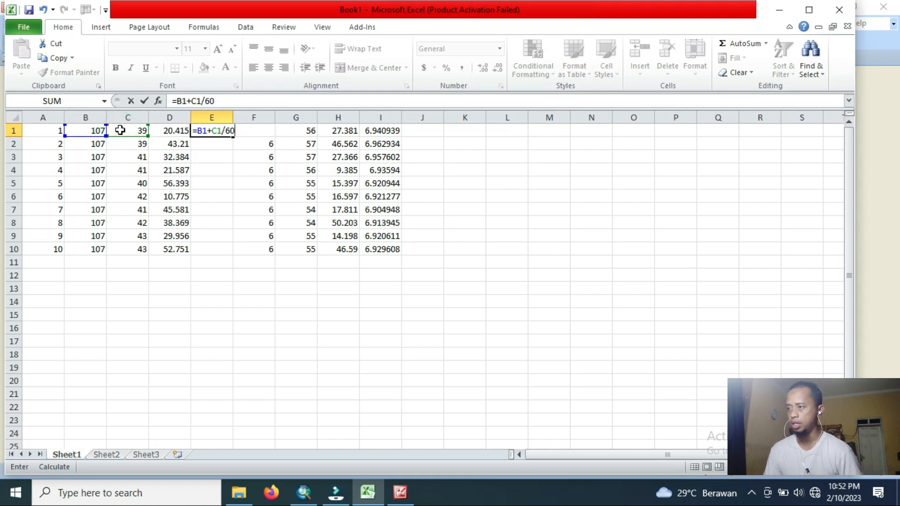
{"action": "type", "text": "+"}
{"action": "left_click", "coordinate": [162, 132]}
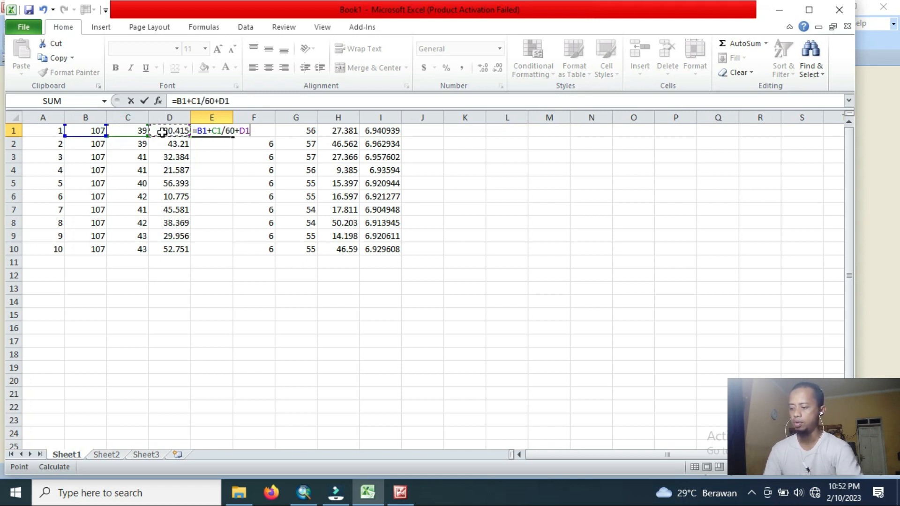
{"action": "type", "text": "/3600"}
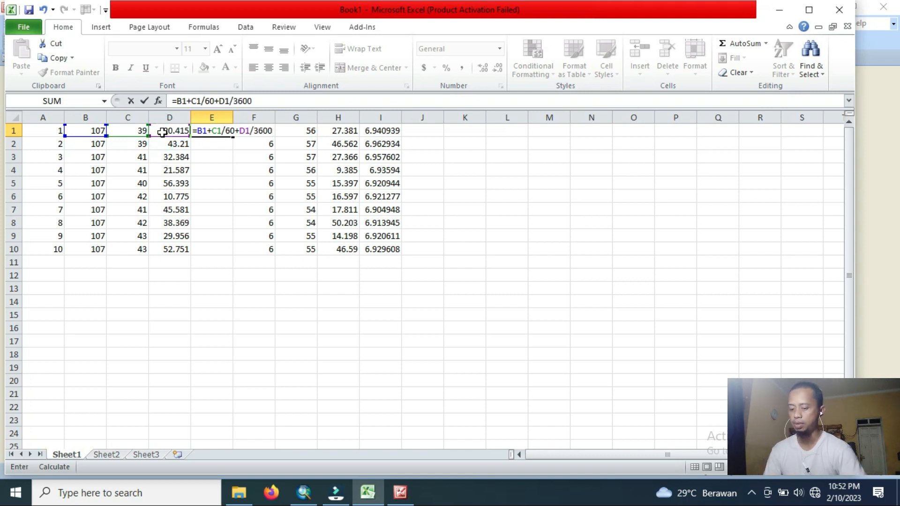
{"action": "key", "text": "Return"}
{"action": "left_click", "coordinate": [213, 131]}
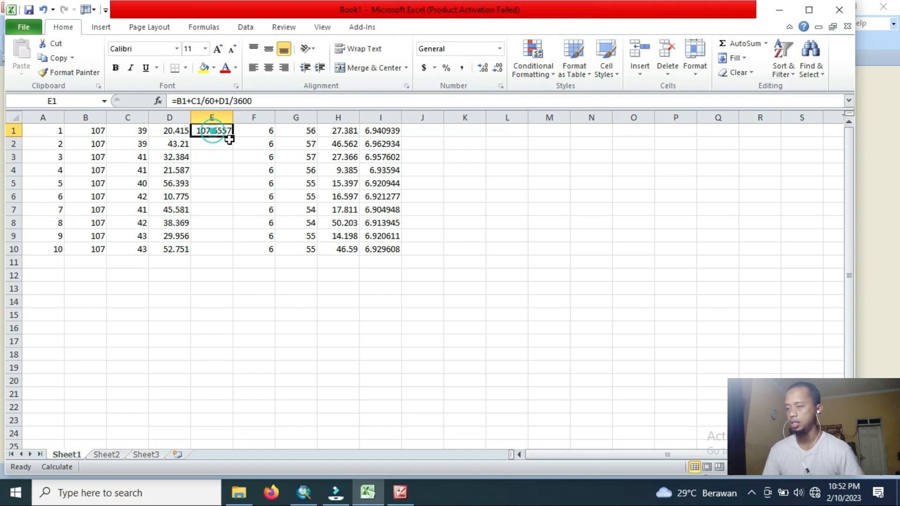
{"action": "left_click_drag", "start_coordinate": [231, 139], "coordinate": [231, 251]}
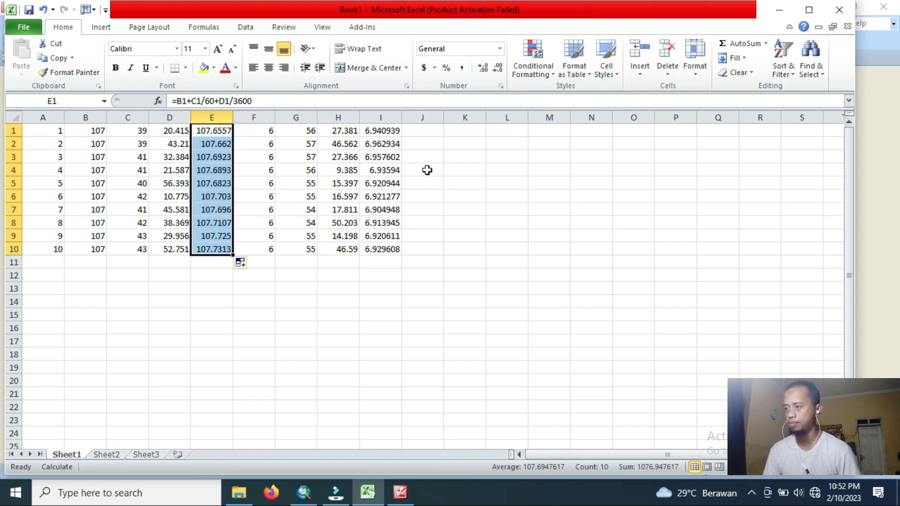
Make the decimal latitudes negative with the formula =-1*I1 in J1 and fill it down to J10.
{"action": "left_click", "coordinate": [423, 132]}
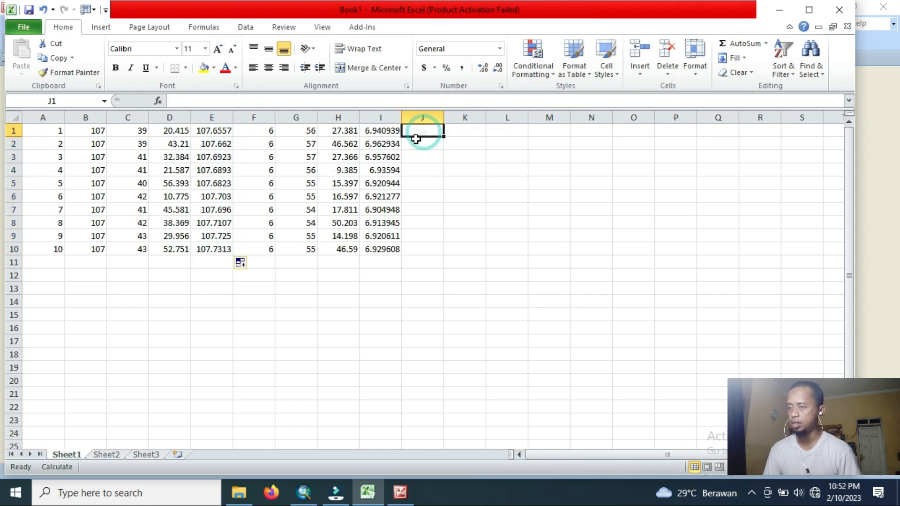
{"action": "left_click", "coordinate": [387, 131]}
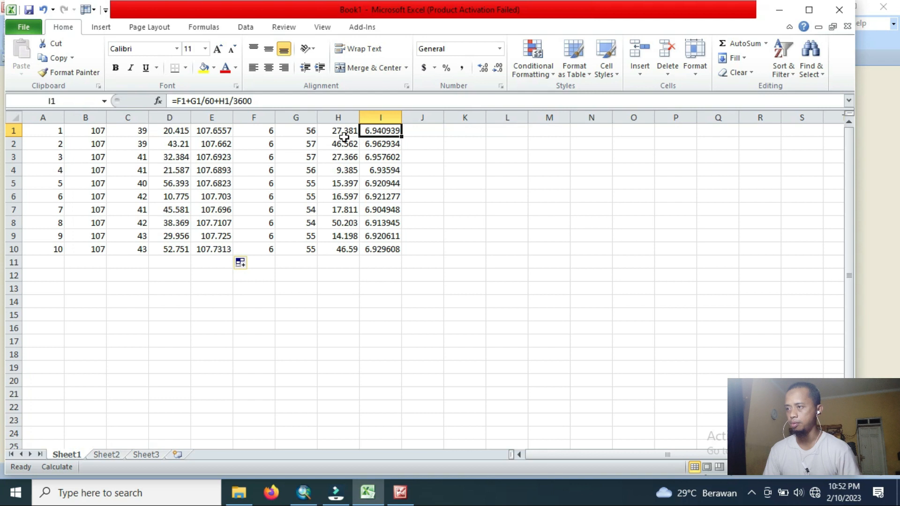
{"action": "left_click", "coordinate": [415, 133]}
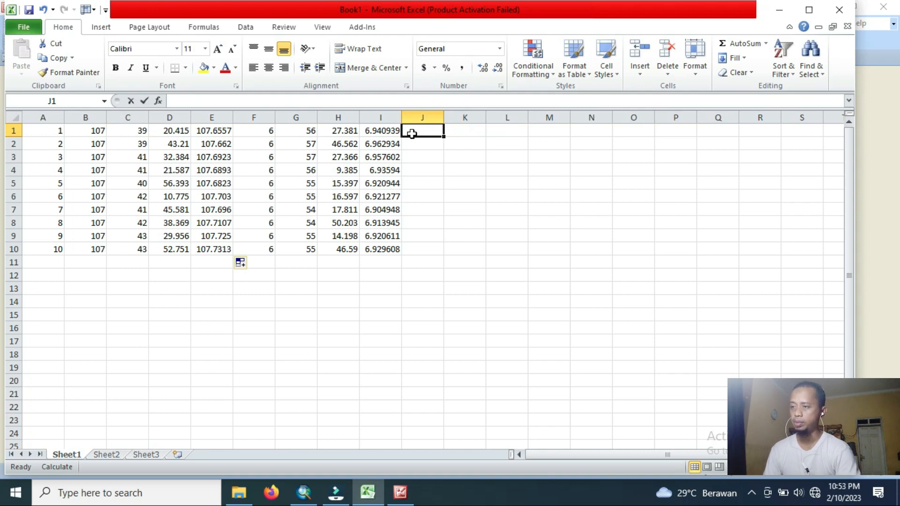
{"action": "type", "text": "=-1"}
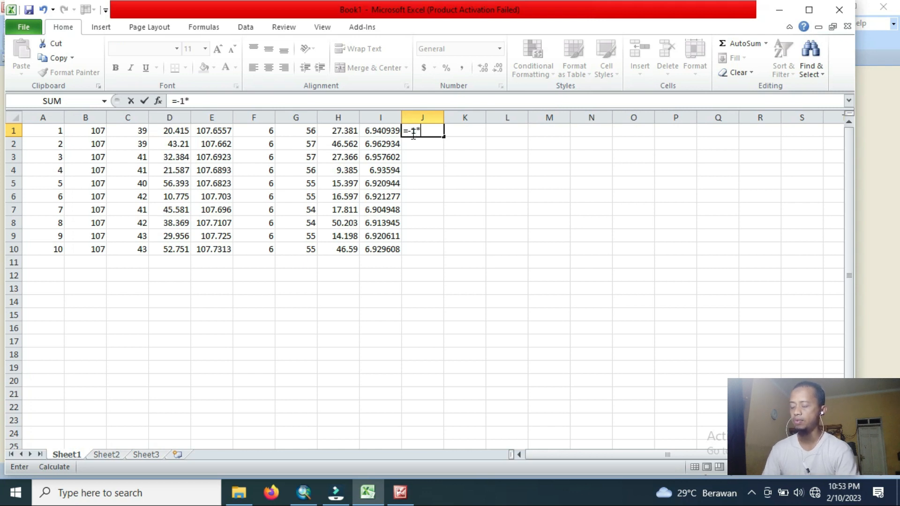
{"action": "type", "text": "*"}
{"action": "left_click", "coordinate": [382, 132]}
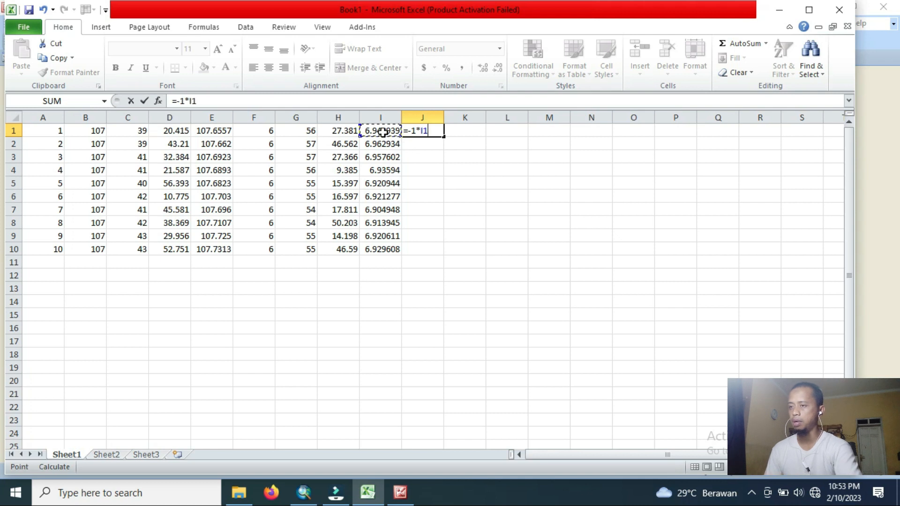
{"action": "key", "text": "Return"}
{"action": "left_click", "coordinate": [428, 134]}
{"action": "left_click_drag", "start_coordinate": [443, 137], "coordinate": [440, 252]}
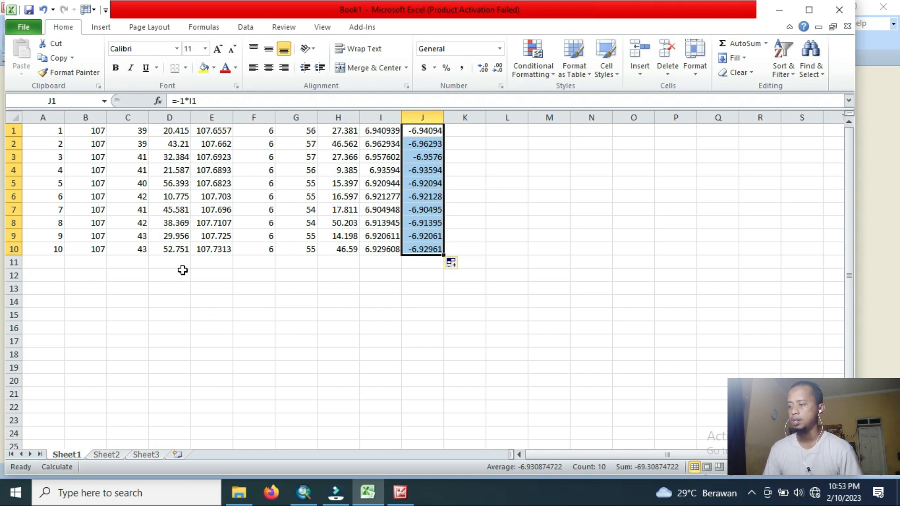
Highlight the converted coordinates in E1:E10 and J1:J10 with a yellow fill.
{"action": "left_click_drag", "start_coordinate": [213, 135], "coordinate": [214, 246]}
{"action": "left_click", "coordinate": [202, 67]}
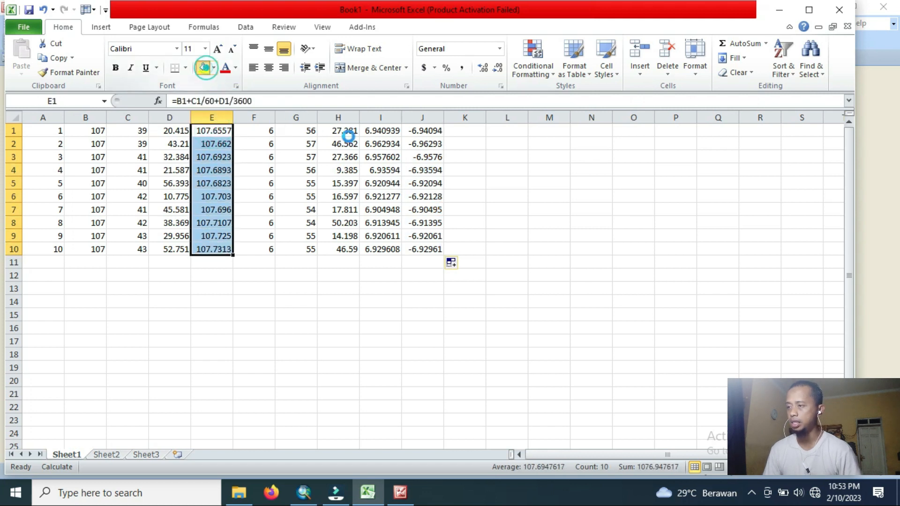
{"action": "left_click_drag", "start_coordinate": [414, 133], "coordinate": [420, 249]}
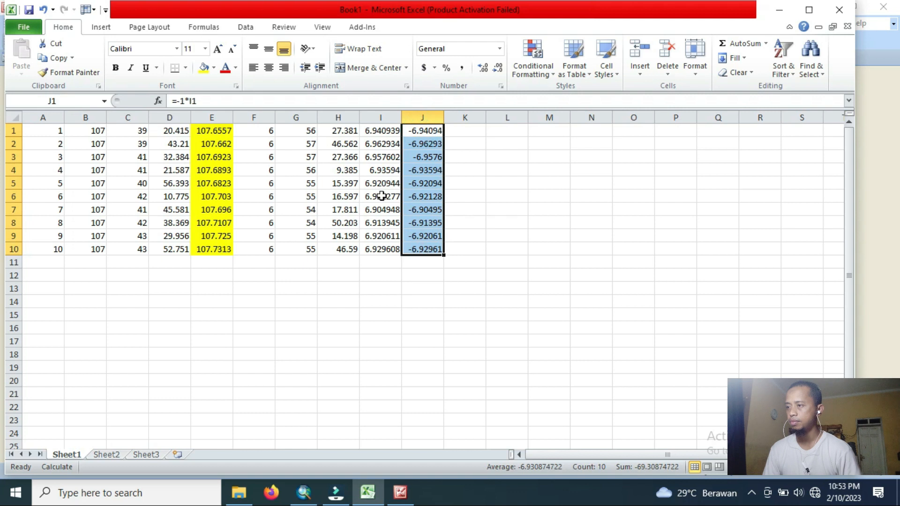
{"action": "left_click", "coordinate": [204, 67]}
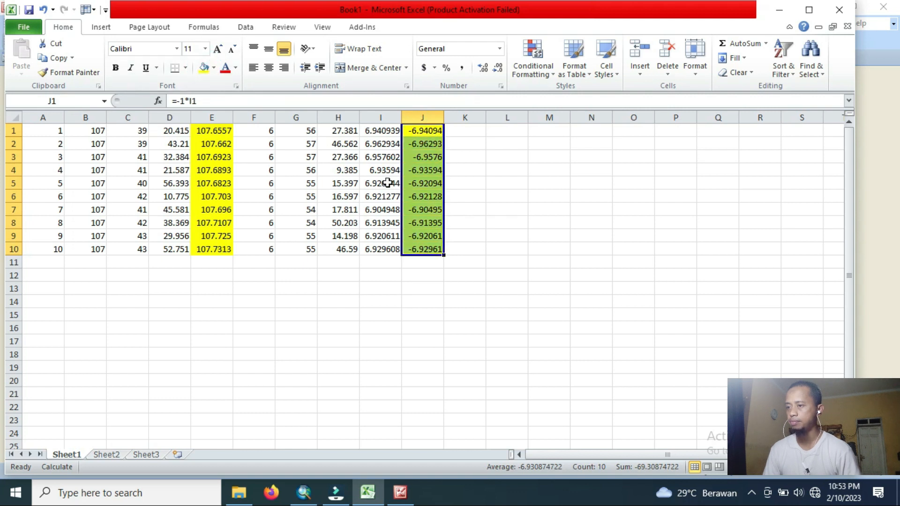
Copy the longitudes in E1:E10 of Sheet1 and paste them as values into the x column of Sheet2, B2:B11.
{"action": "left_click", "coordinate": [116, 455]}
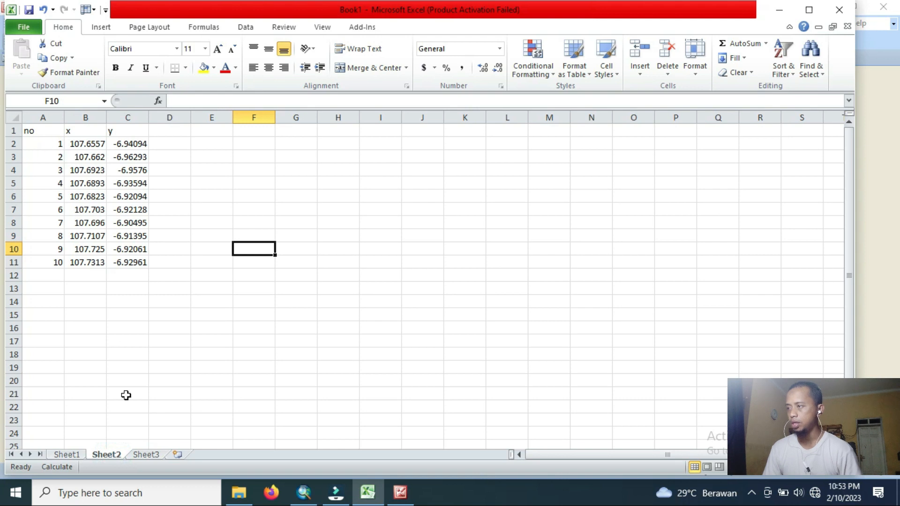
{"action": "left_click", "coordinate": [66, 454]}
{"action": "left_click_drag", "start_coordinate": [221, 131], "coordinate": [222, 246]}
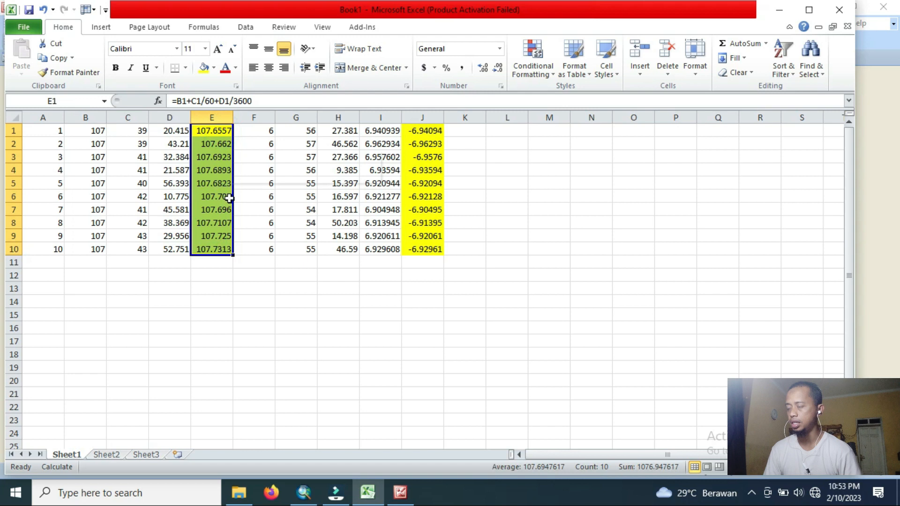
{"action": "right_click", "coordinate": [217, 194]}
{"action": "left_click", "coordinate": [245, 216]}
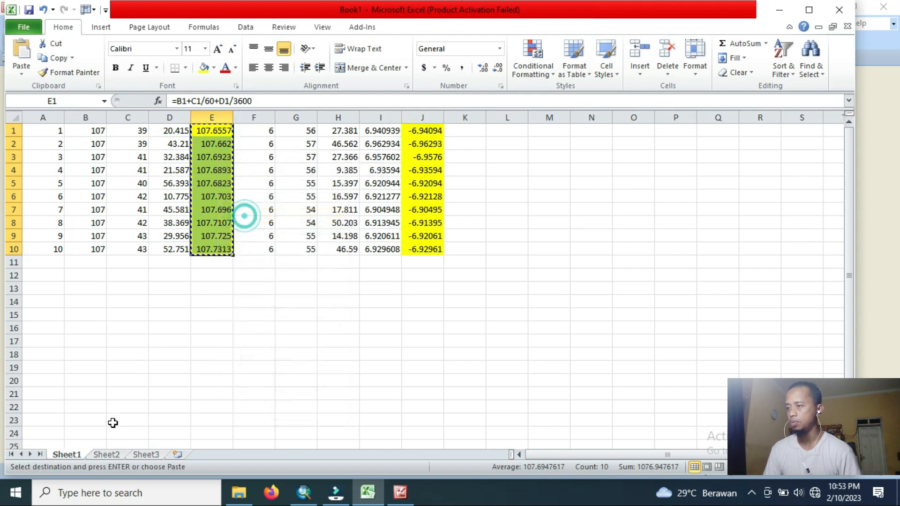
{"action": "left_click", "coordinate": [107, 454]}
{"action": "left_click_drag", "start_coordinate": [77, 145], "coordinate": [83, 258]}
{"action": "right_click", "coordinate": [85, 143]}
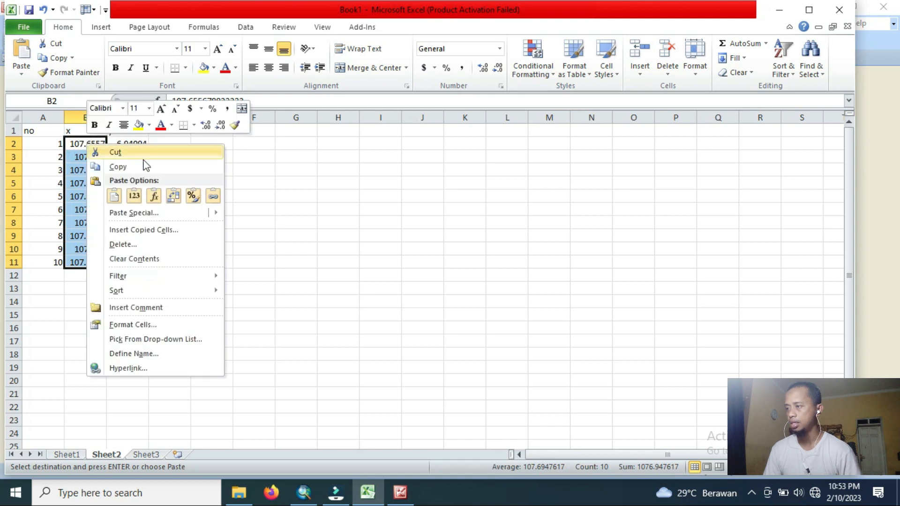
{"action": "left_click", "coordinate": [135, 197]}
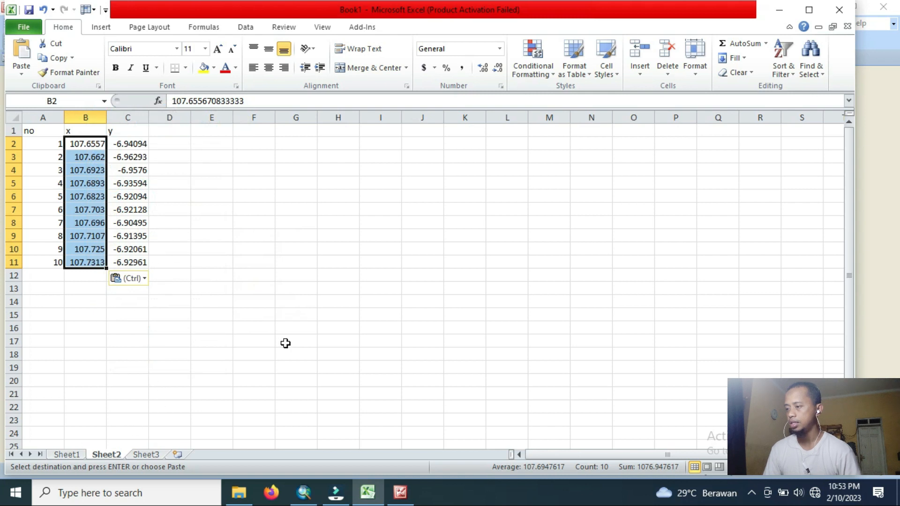
{"action": "left_click", "coordinate": [265, 287]}
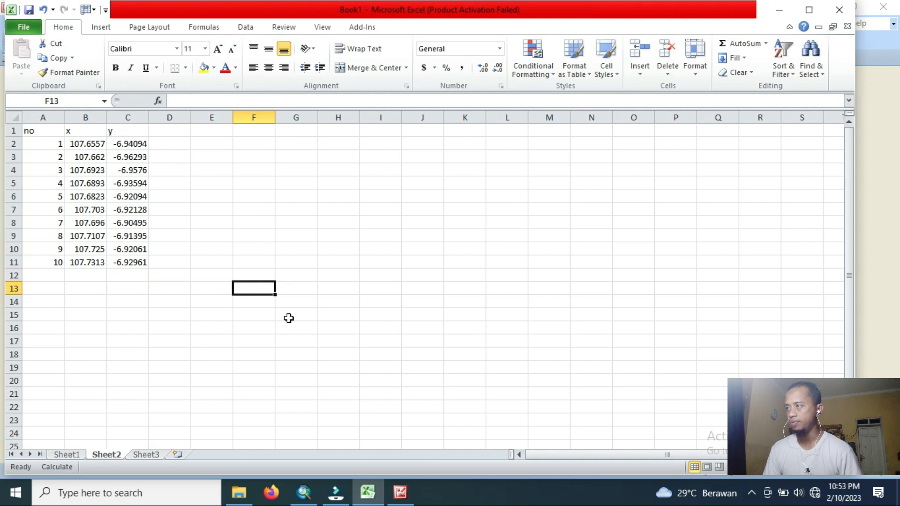
Switch to ArcMap, start adding data and go up through the parent folders to the E:\ drive.
{"action": "left_click", "coordinate": [303, 493]}
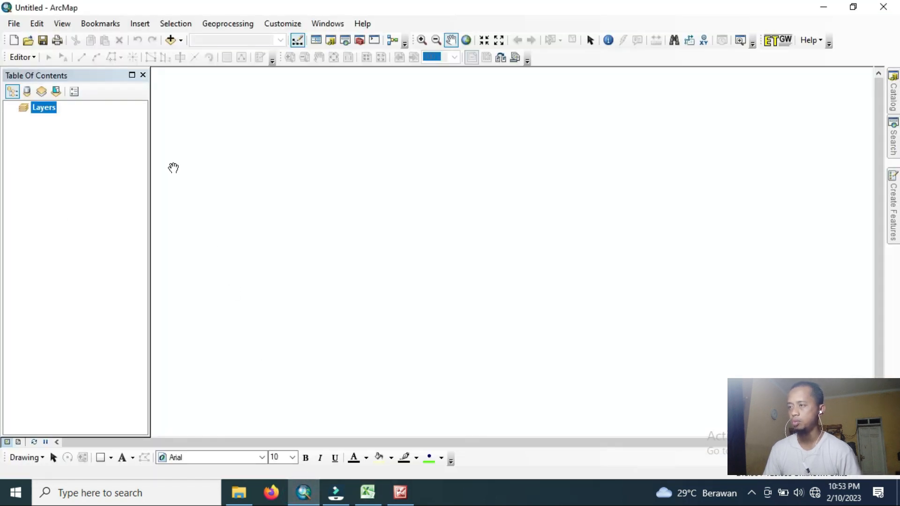
{"action": "left_click", "coordinate": [170, 40]}
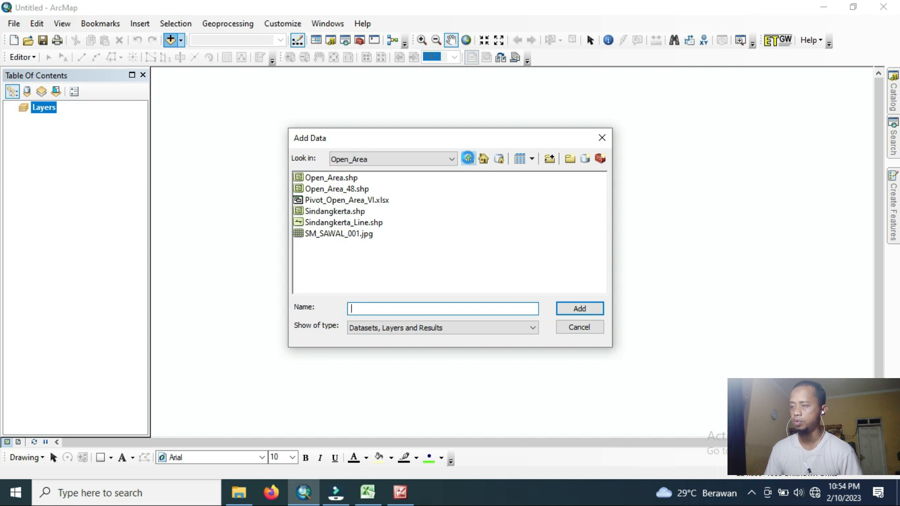
{"action": "left_click", "coordinate": [468, 158]}
{"action": "left_click", "coordinate": [468, 159]}
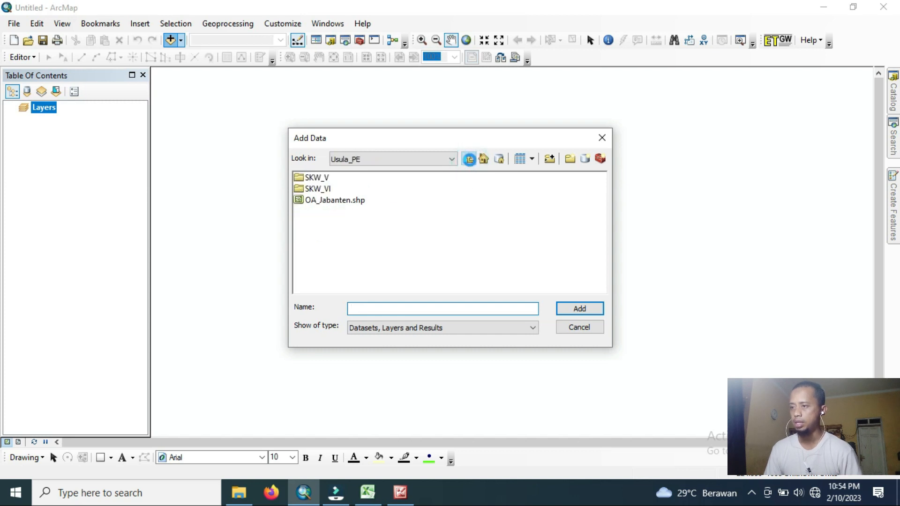
{"action": "left_click", "coordinate": [468, 159]}
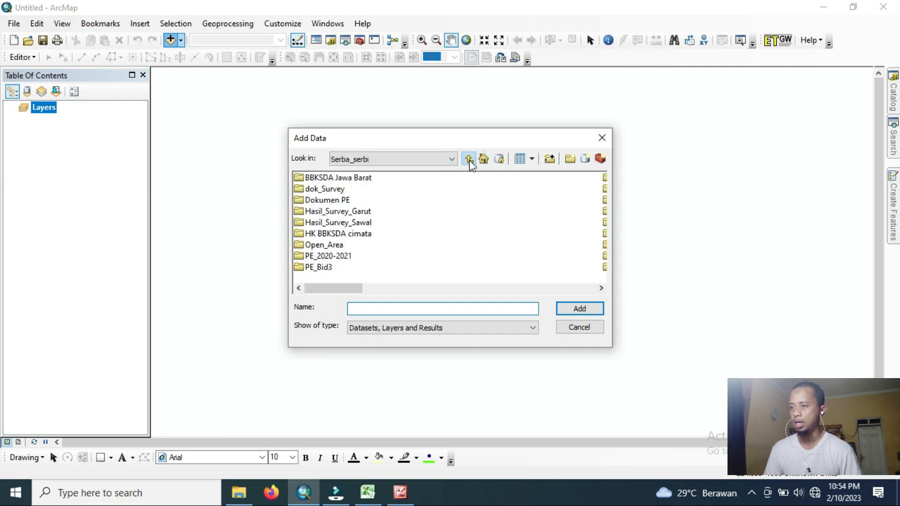
{"action": "left_click", "coordinate": [469, 159]}
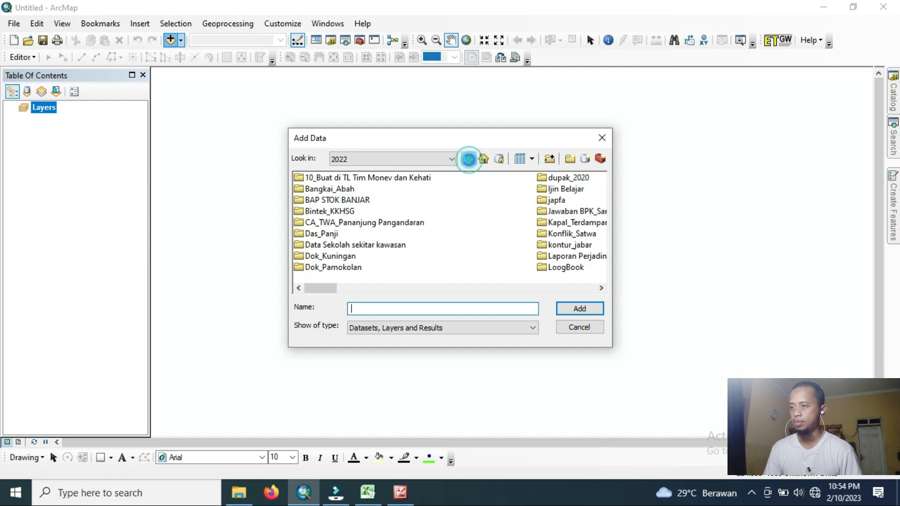
{"action": "left_click", "coordinate": [468, 159]}
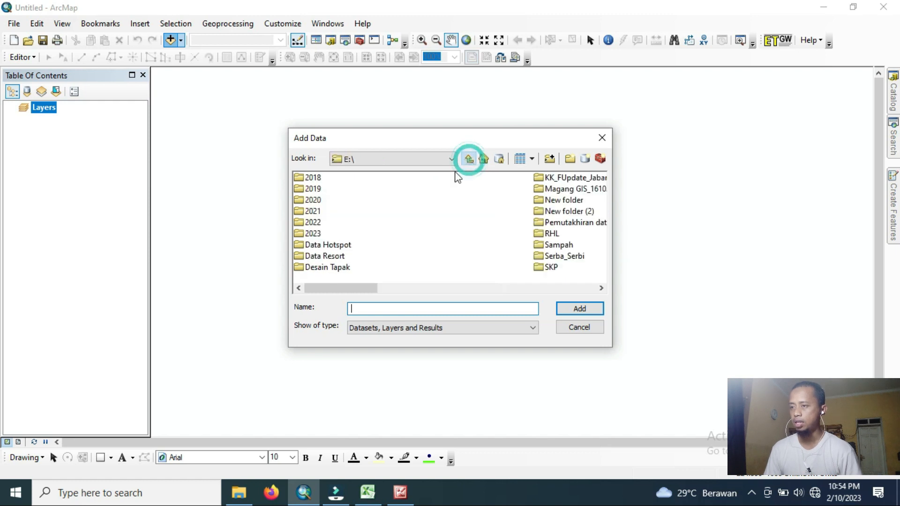
Browse to the folder 2023, serba-serbi, Diajar, 2 and open Book1.xlsx to list its sheets.
{"action": "double_click", "coordinate": [309, 233]}
{"action": "double_click", "coordinate": [337, 189]}
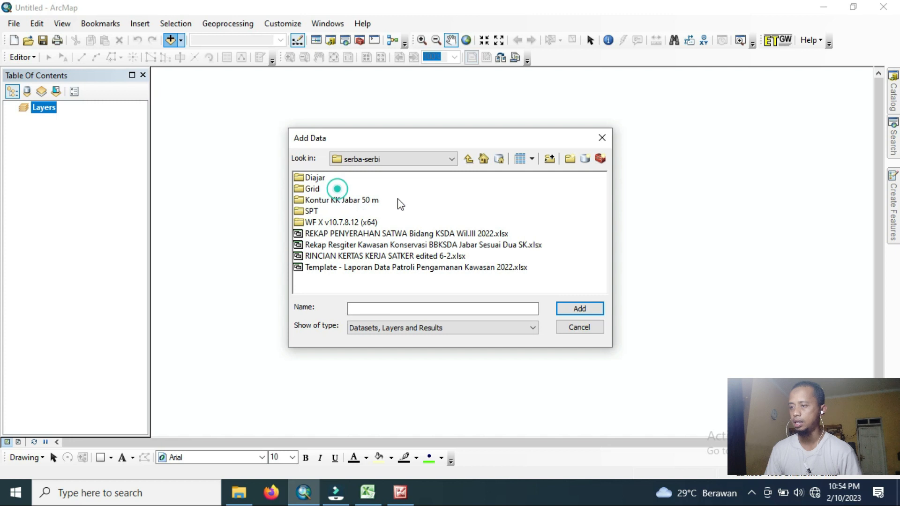
{"action": "double_click", "coordinate": [313, 179]}
{"action": "left_click", "coordinate": [307, 178]}
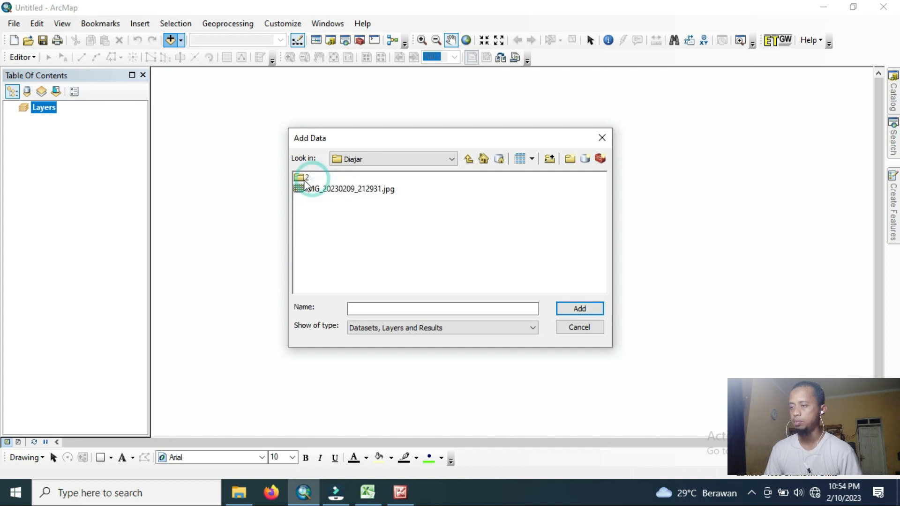
{"action": "double_click", "coordinate": [302, 179]}
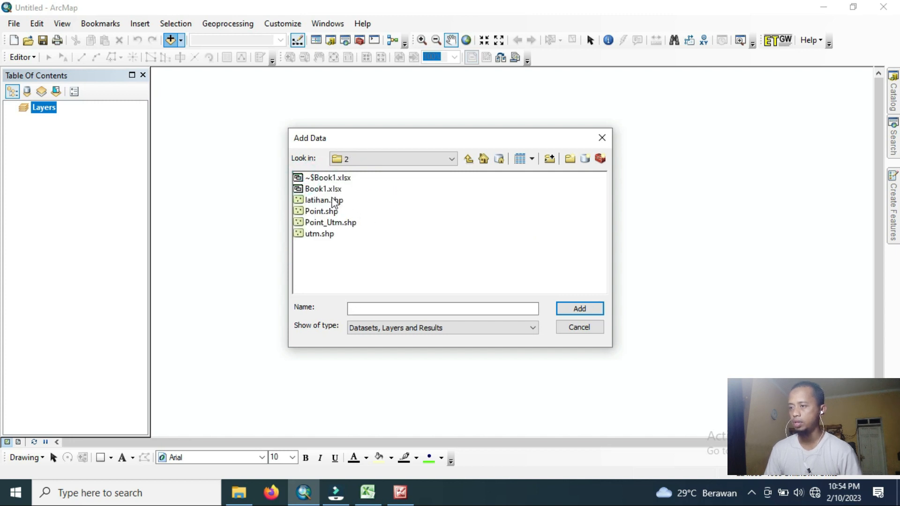
{"action": "double_click", "coordinate": [328, 189]}
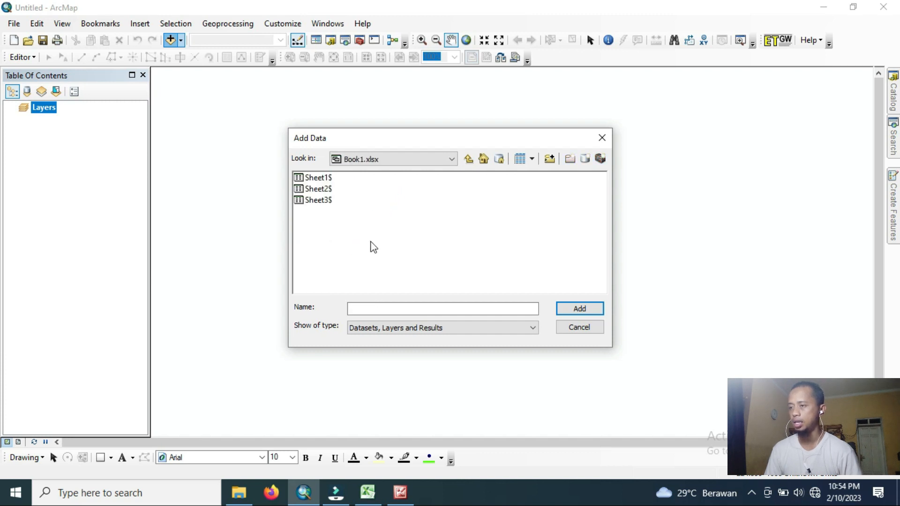
Check the x/y table in the Excel workbook, return to ArcMap and add Sheet2$ from Book1.xlsx to the map.
{"action": "left_click", "coordinate": [366, 493]}
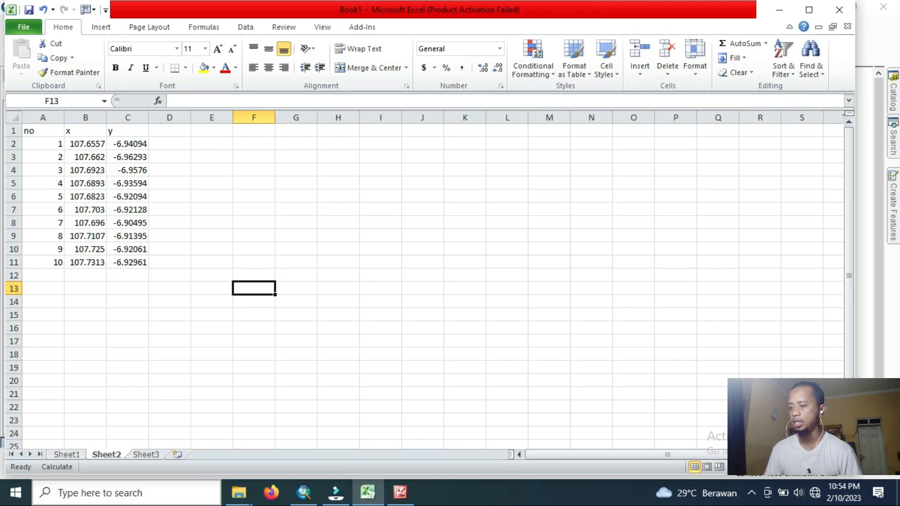
{"action": "left_click", "coordinate": [303, 499]}
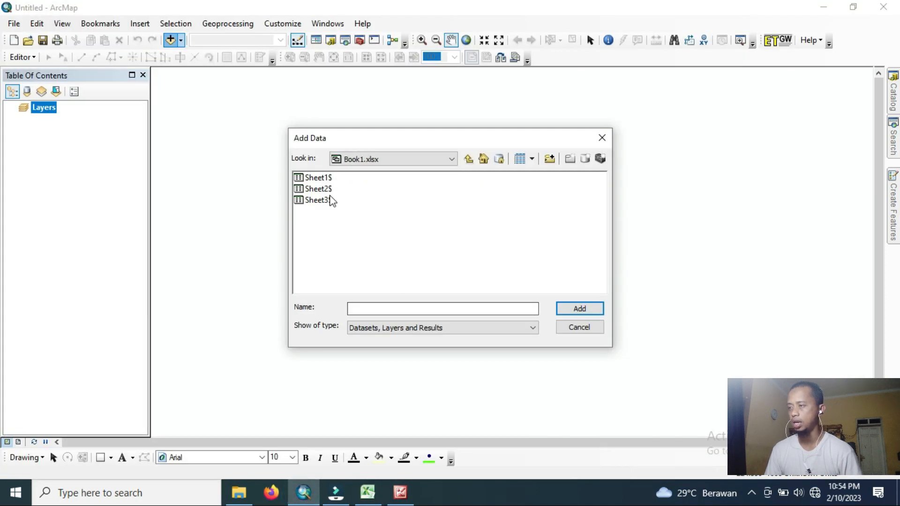
{"action": "left_click", "coordinate": [319, 189]}
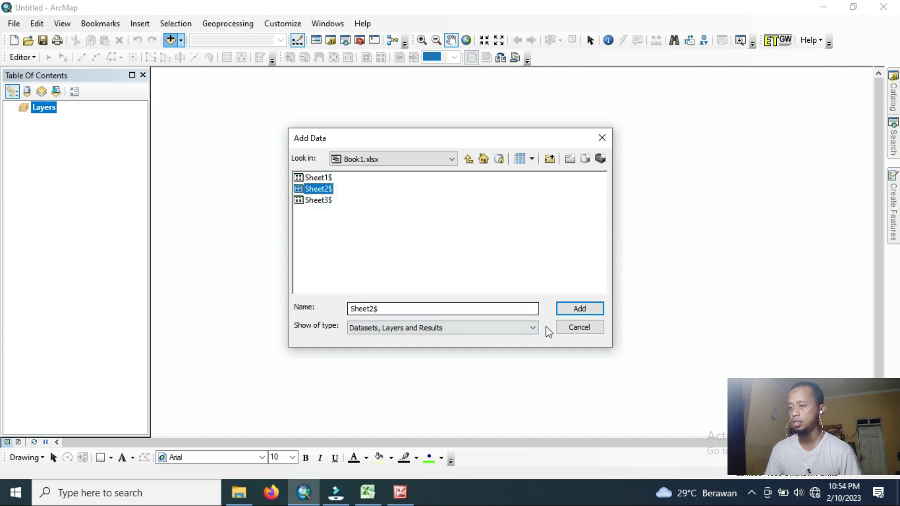
{"action": "left_click", "coordinate": [568, 309]}
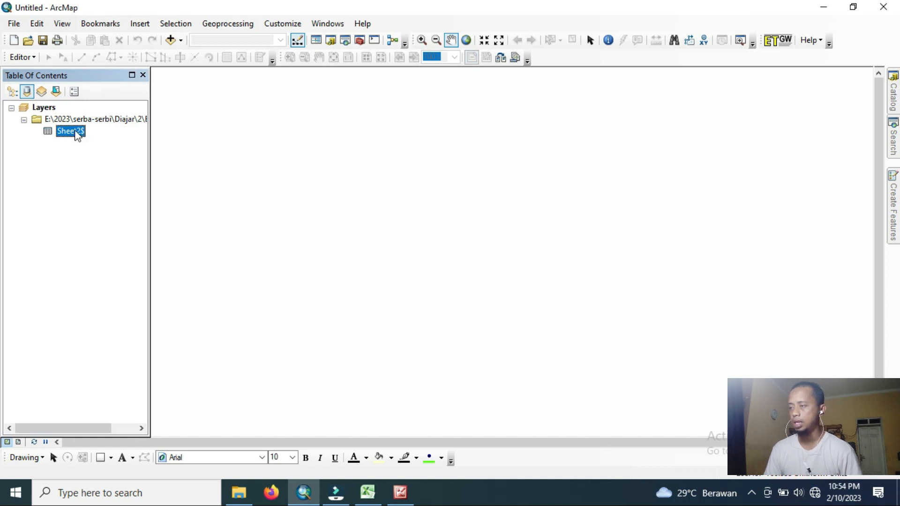
Start displaying the Sheet2$ table as XY data and set its input coordinate system to the geographic system WGS 1984.
{"action": "right_click", "coordinate": [74, 130]}
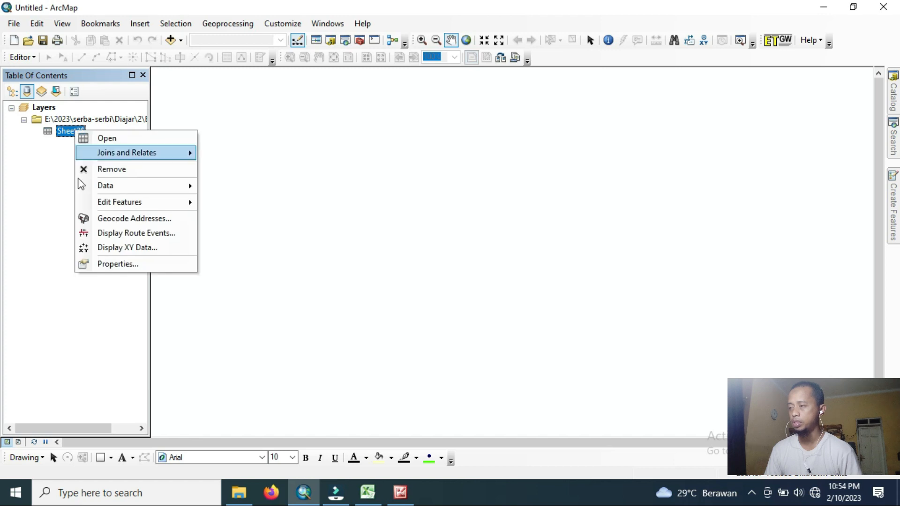
{"action": "left_click", "coordinate": [115, 248]}
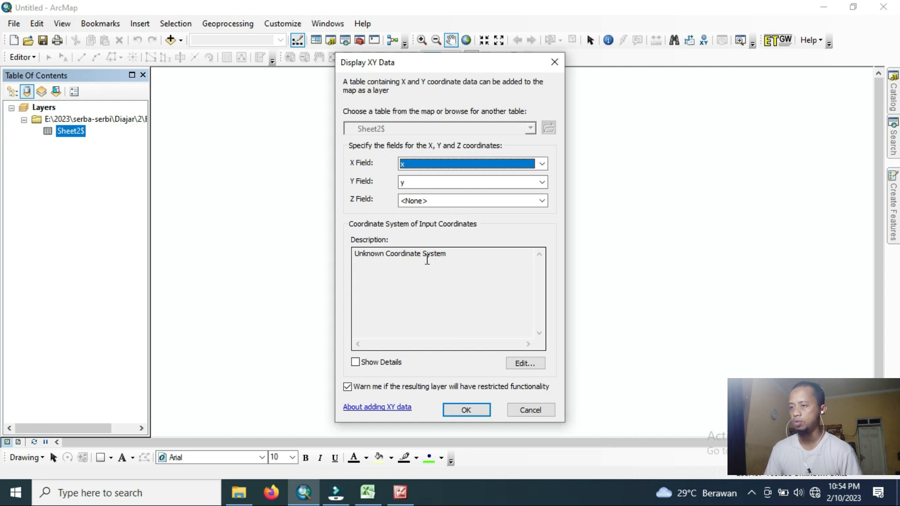
{"action": "left_click_drag", "start_coordinate": [354, 254], "coordinate": [451, 256]}
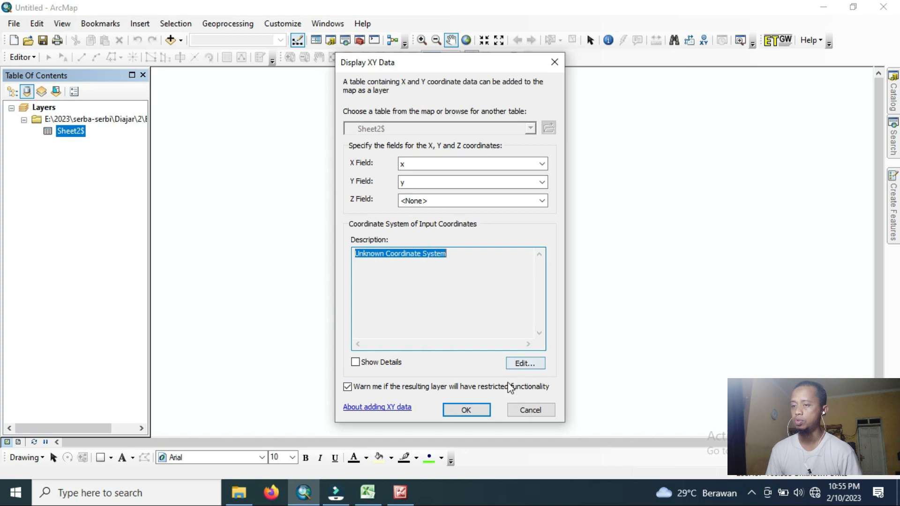
{"action": "left_click", "coordinate": [518, 362]}
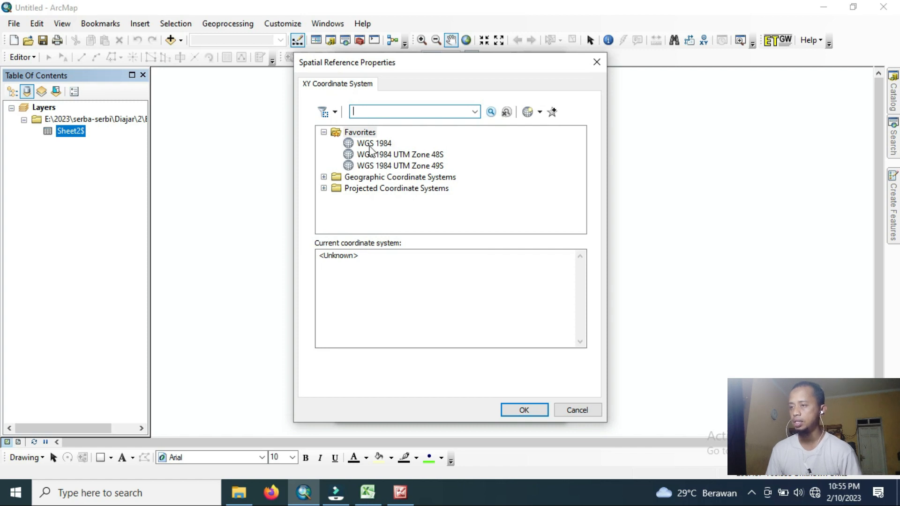
{"action": "left_click", "coordinate": [324, 178]}
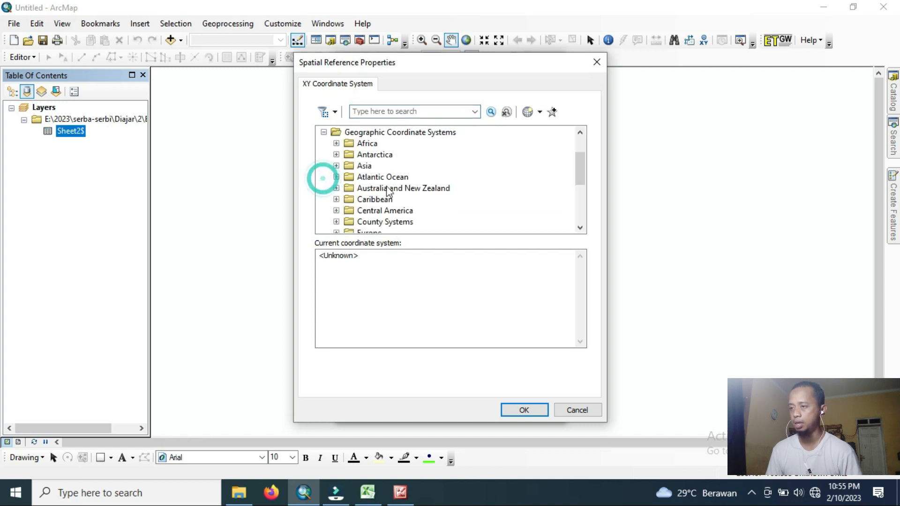
{"action": "scroll", "coordinate": [338, 206], "scroll_direction": "down", "scroll_amount": 3}
{"action": "left_click", "coordinate": [336, 210]}
{"action": "scroll", "coordinate": [411, 182], "scroll_direction": "down", "scroll_amount": 12}
{"action": "scroll", "coordinate": [411, 182], "scroll_direction": "down", "scroll_amount": 1}
{"action": "scroll", "coordinate": [410, 184], "scroll_direction": "up", "scroll_amount": 1}
{"action": "left_click", "coordinate": [388, 178]}
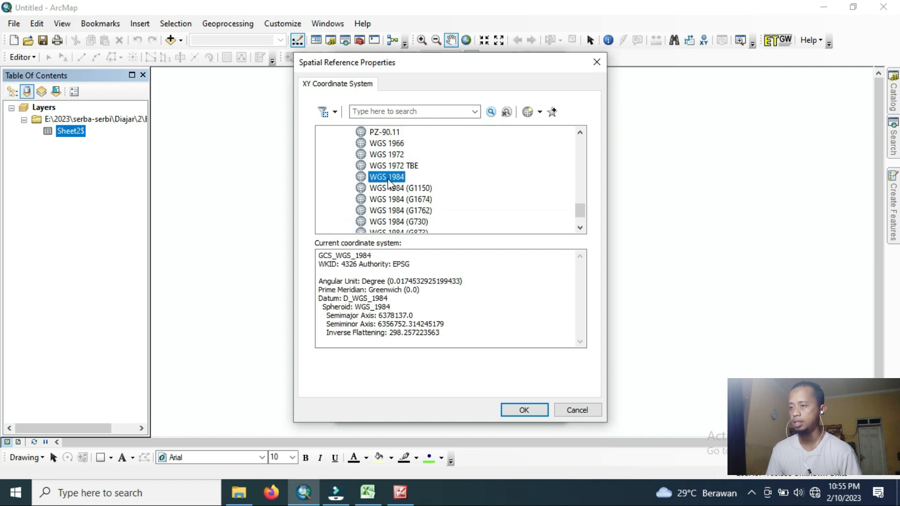
{"action": "left_click", "coordinate": [519, 410]}
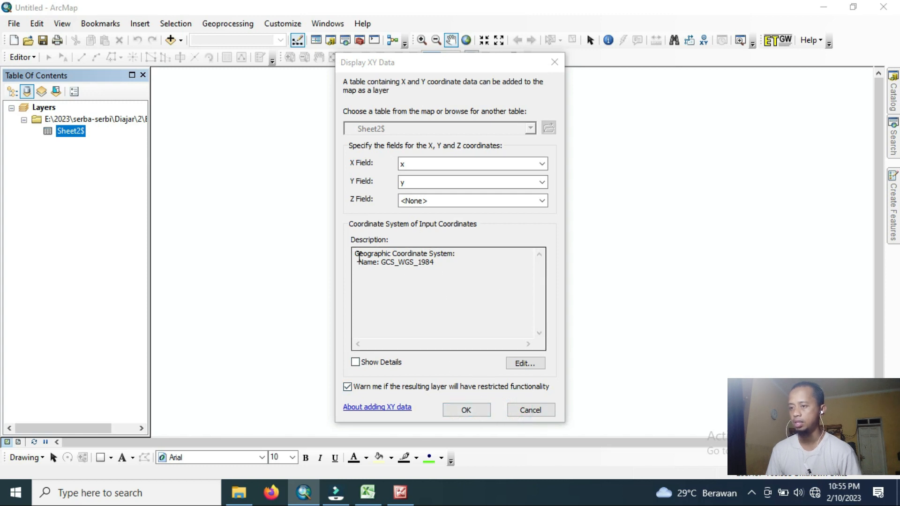
Plot the Sheet2$ coordinates as a point events layer, accepting the missing Object-ID field.
{"action": "left_click_drag", "start_coordinate": [357, 255], "coordinate": [441, 261]}
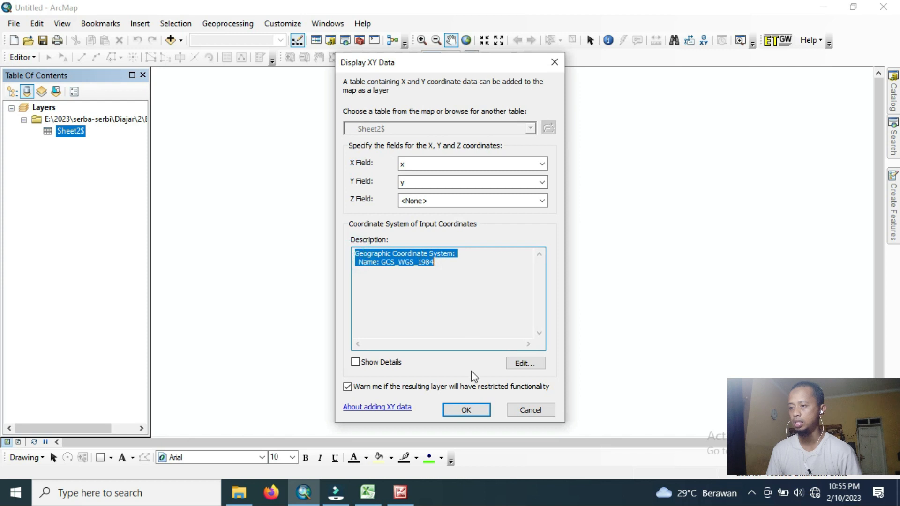
{"action": "left_click", "coordinate": [478, 414]}
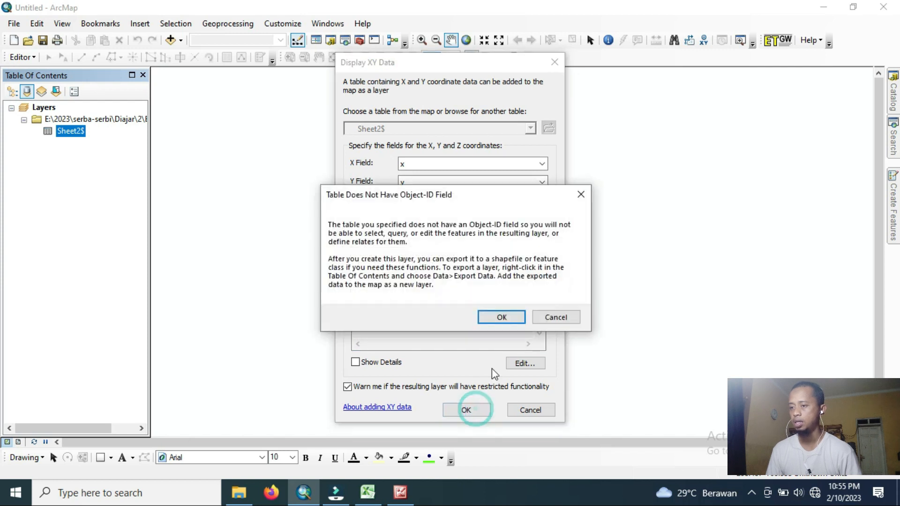
{"action": "left_click", "coordinate": [501, 318]}
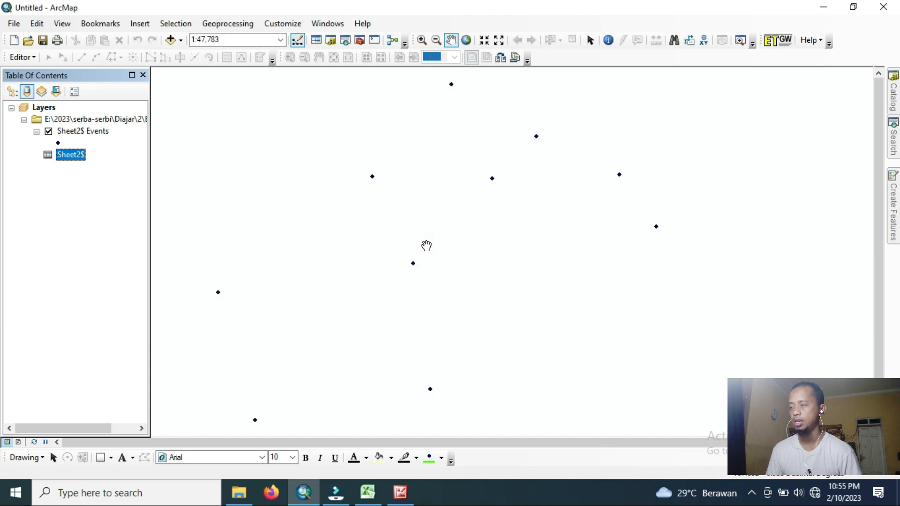
{"action": "scroll", "coordinate": [426, 245], "scroll_direction": "down", "scroll_amount": 1}
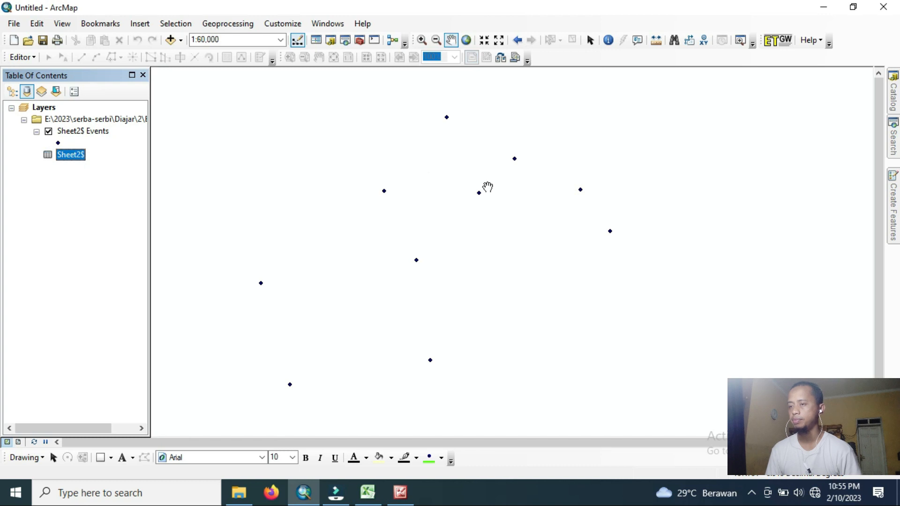
{"action": "scroll", "coordinate": [422, 207], "scroll_direction": "down", "scroll_amount": 1}
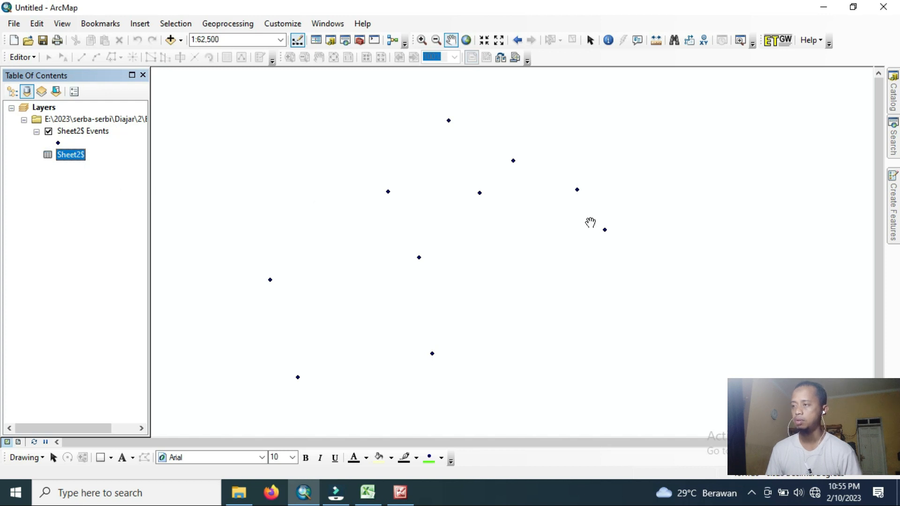
Start exporting the Sheet2$ Events layer's data and browse to the output folder serba-serbi\Diajar\2.
{"action": "right_click", "coordinate": [97, 136]}
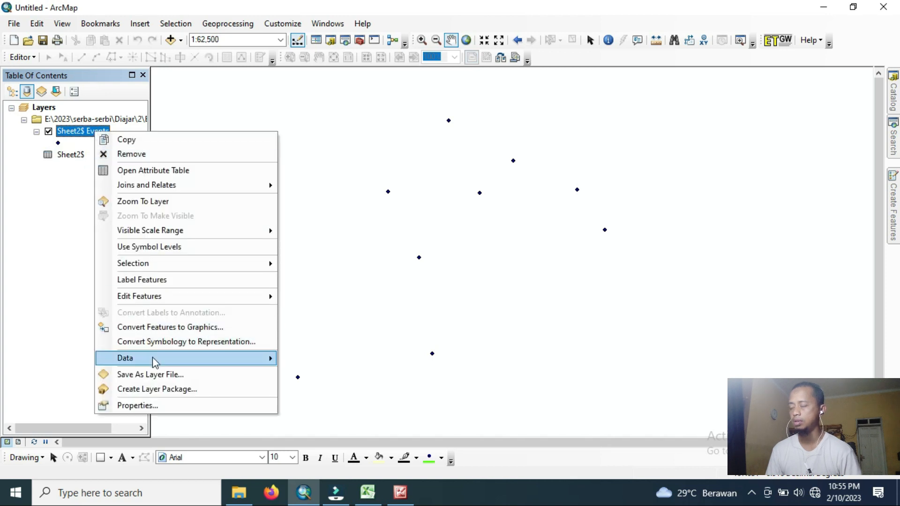
{"action": "mouse_move", "coordinate": [162, 363]}
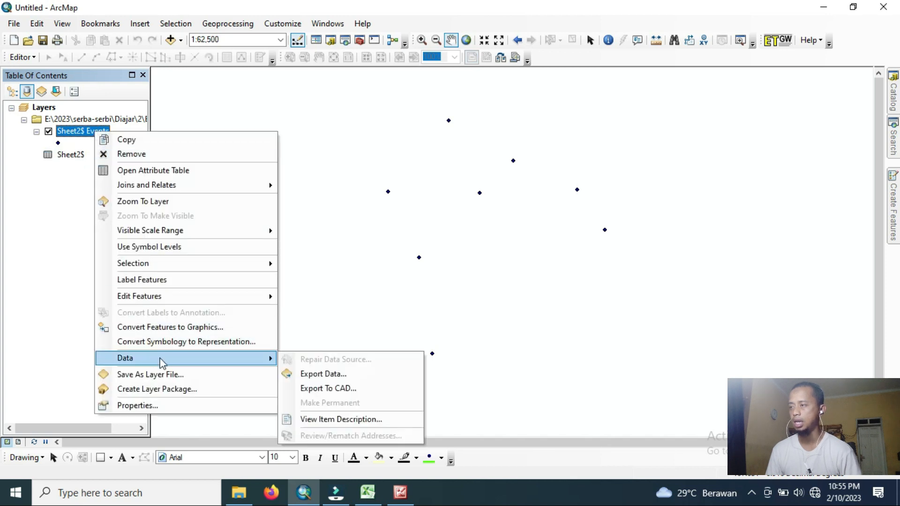
{"action": "left_click", "coordinate": [319, 374]}
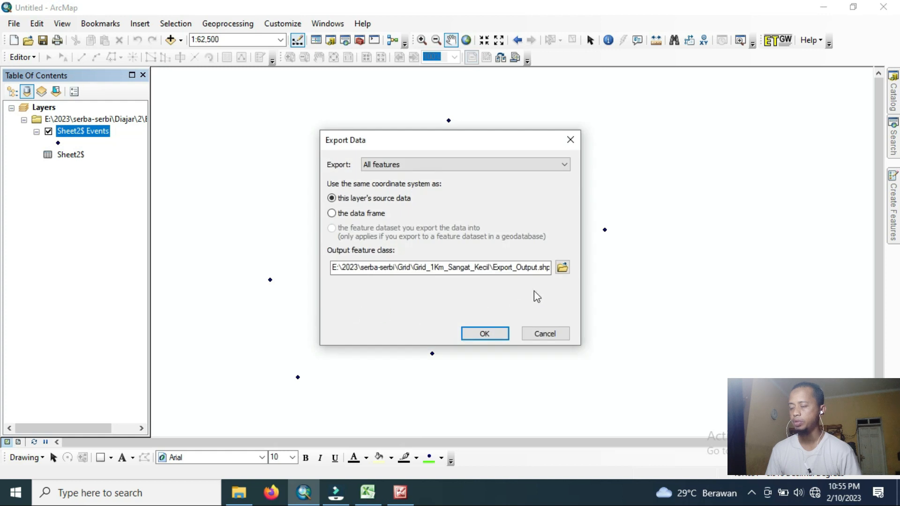
{"action": "left_click", "coordinate": [562, 267]}
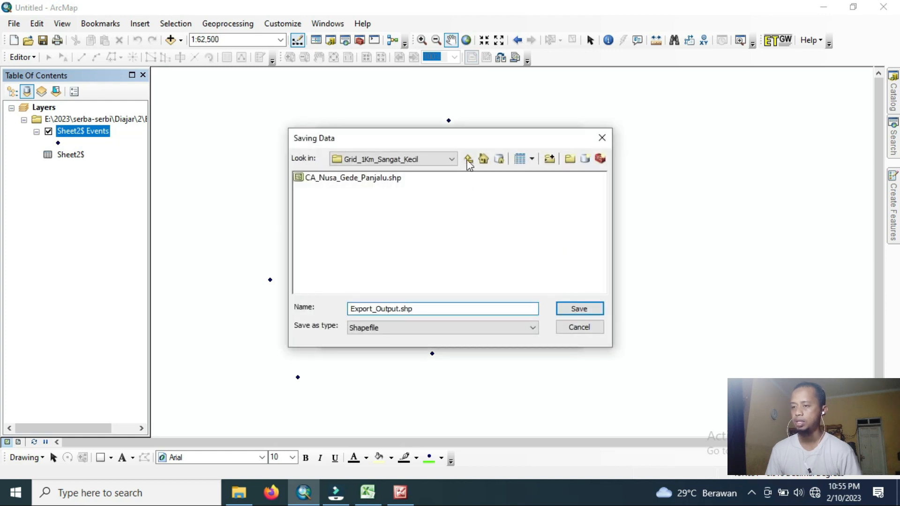
{"action": "left_click", "coordinate": [468, 159]}
{"action": "left_click", "coordinate": [468, 159]}
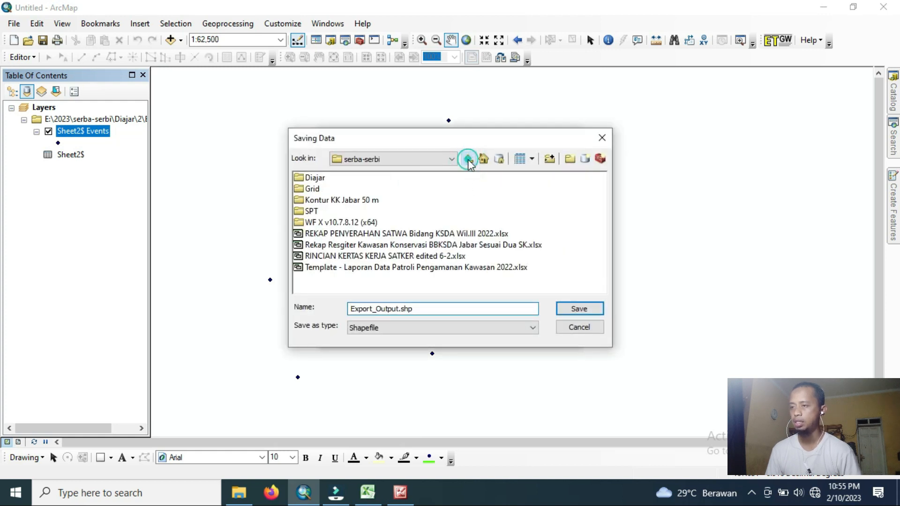
{"action": "double_click", "coordinate": [307, 181]}
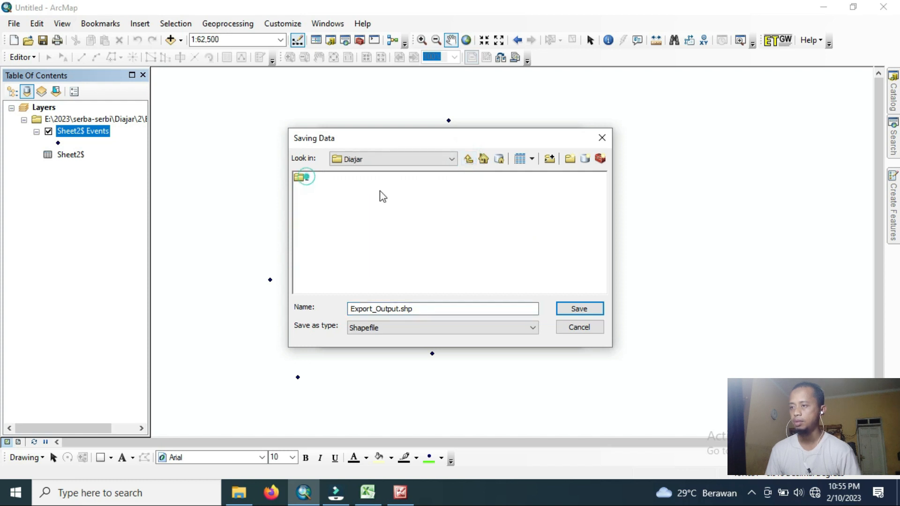
{"action": "double_click", "coordinate": [307, 177]}
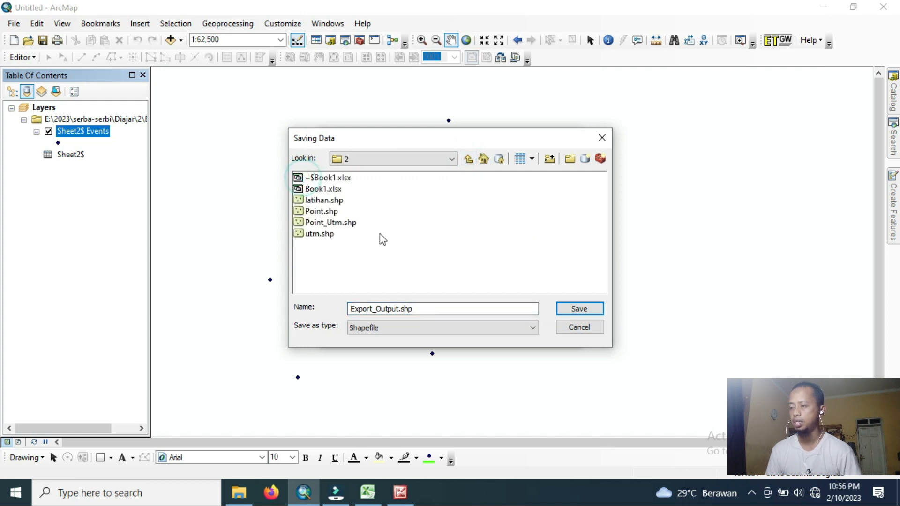
Name the output shapefile Point_1, export all features and add the result to the map as a layer.
{"action": "left_click", "coordinate": [315, 202]}
{"action": "left_click", "coordinate": [315, 235]}
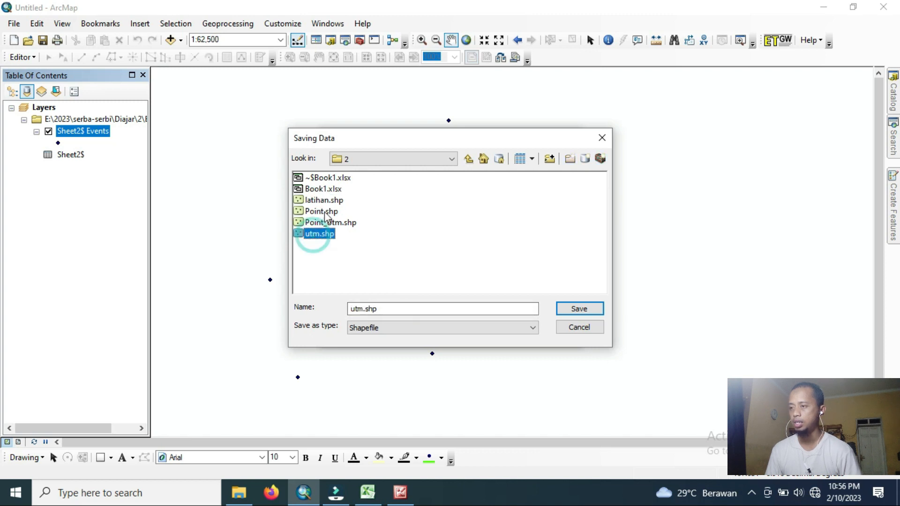
{"action": "left_click", "coordinate": [386, 311]}
{"action": "double_click", "coordinate": [383, 310]}
{"action": "type", "text": "Point"}
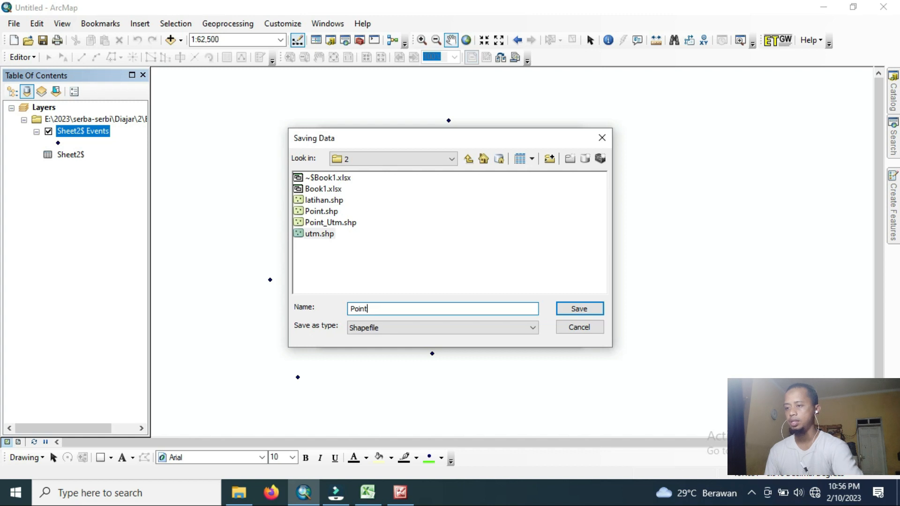
{"action": "type", "text": "_1"}
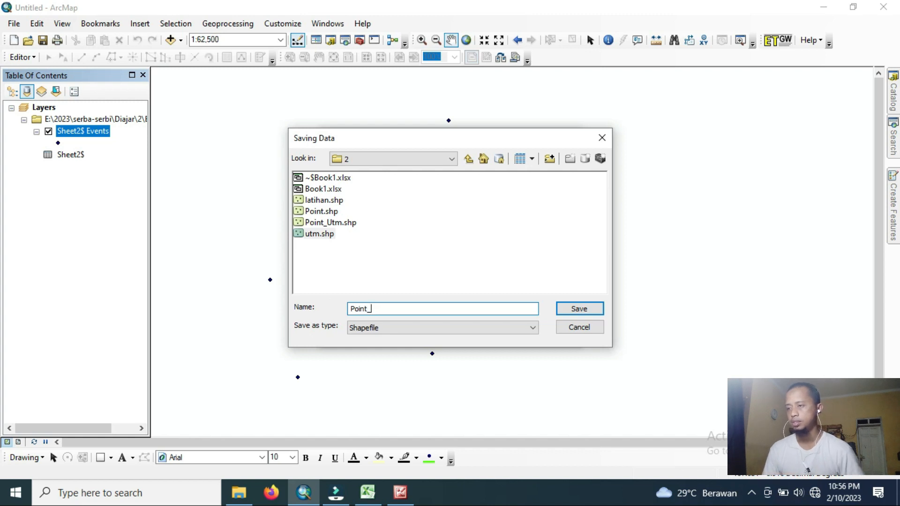
{"action": "left_click", "coordinate": [587, 310]}
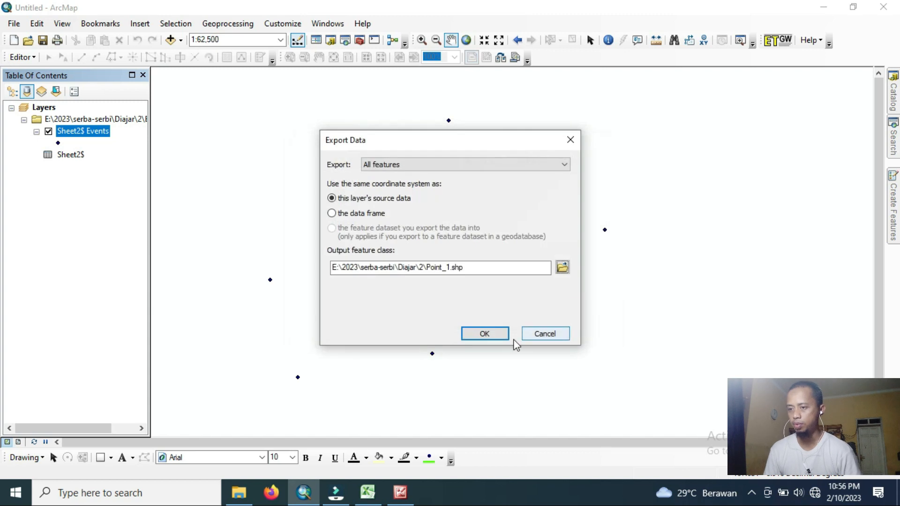
{"action": "left_click", "coordinate": [490, 334]}
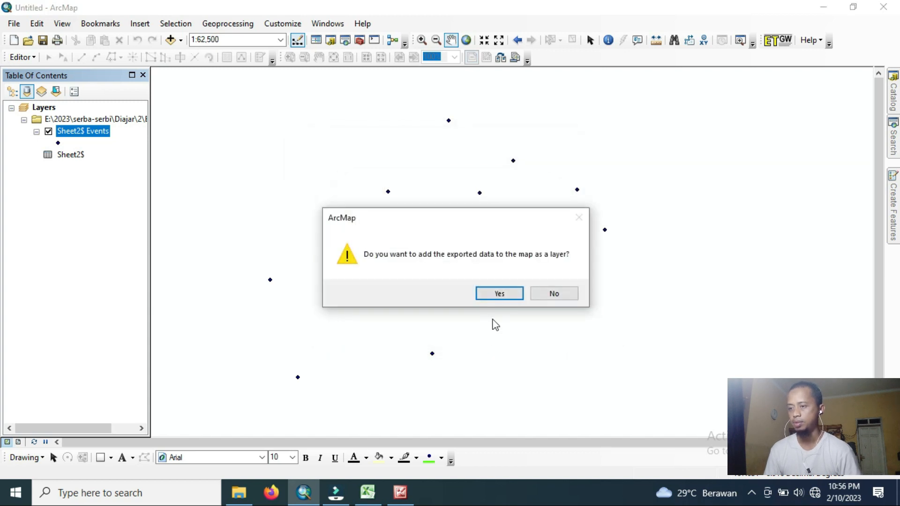
{"action": "left_click", "coordinate": [498, 292]}
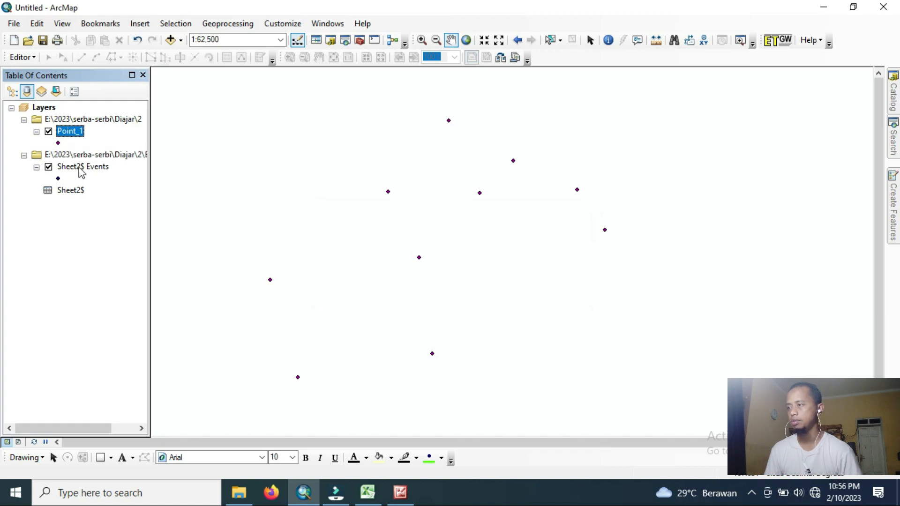
List the layers by drawing order and remove the Sheet2$ Events layer from the map.
{"action": "left_click", "coordinate": [13, 93]}
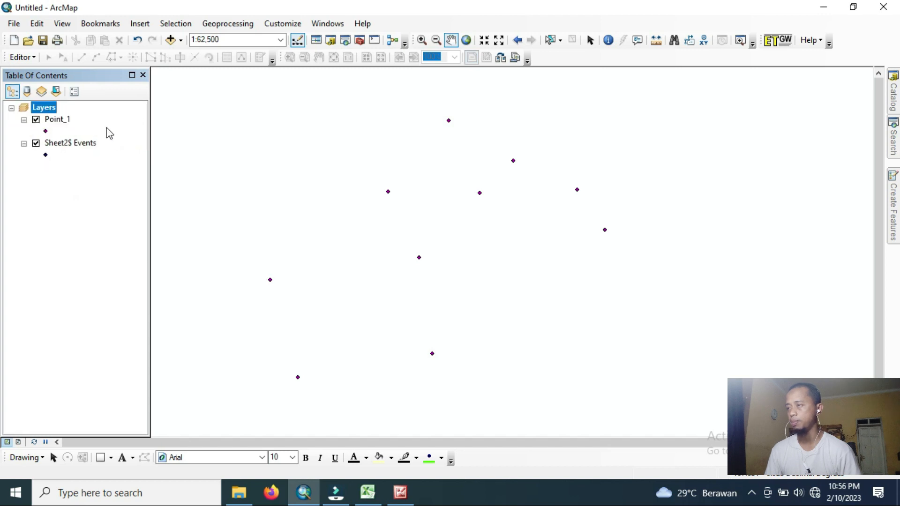
{"action": "left_click", "coordinate": [69, 144]}
{"action": "right_click", "coordinate": [68, 145]}
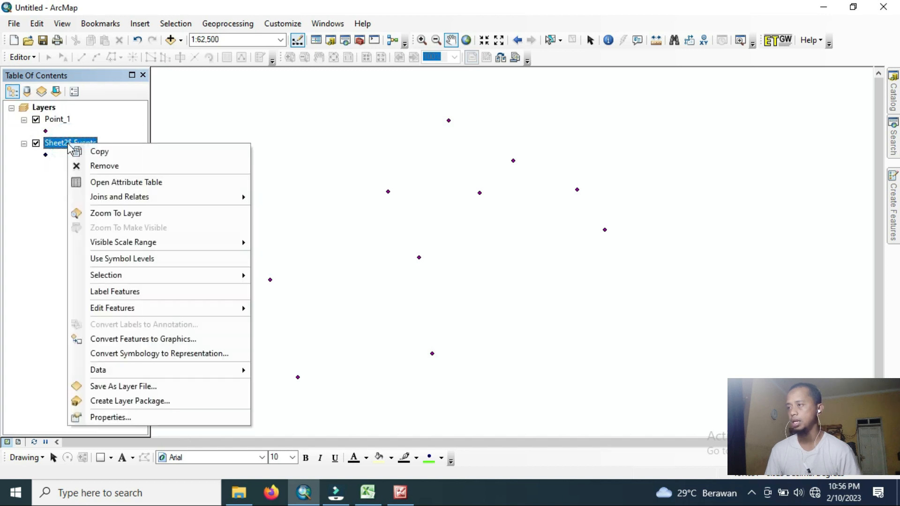
{"action": "left_click", "coordinate": [104, 118]}
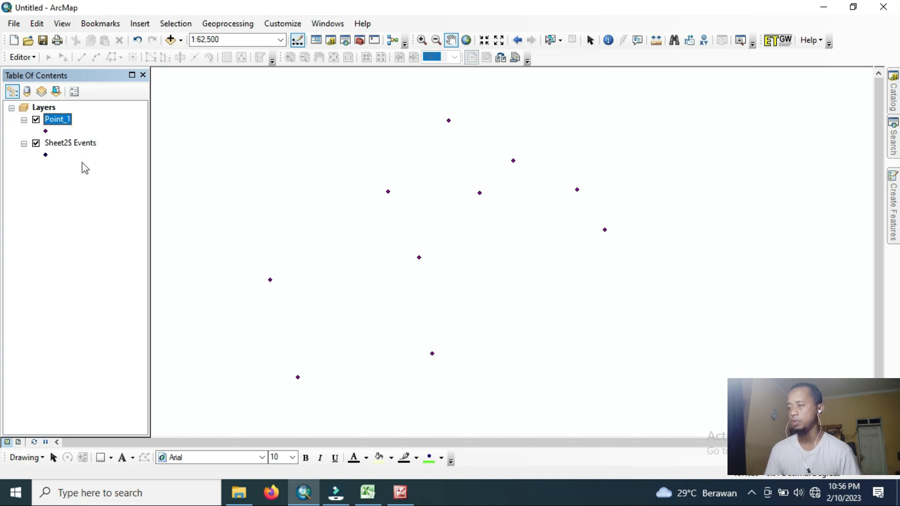
{"action": "left_click", "coordinate": [69, 143]}
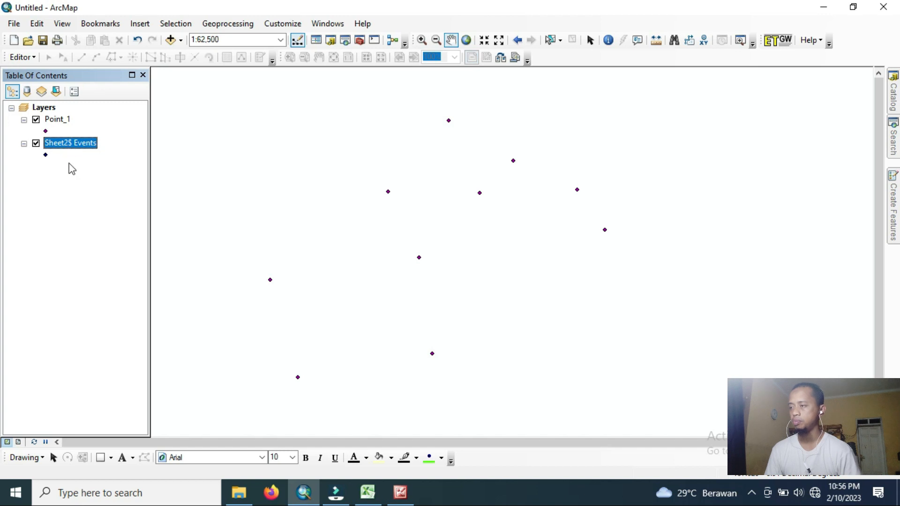
{"action": "right_click", "coordinate": [70, 143]}
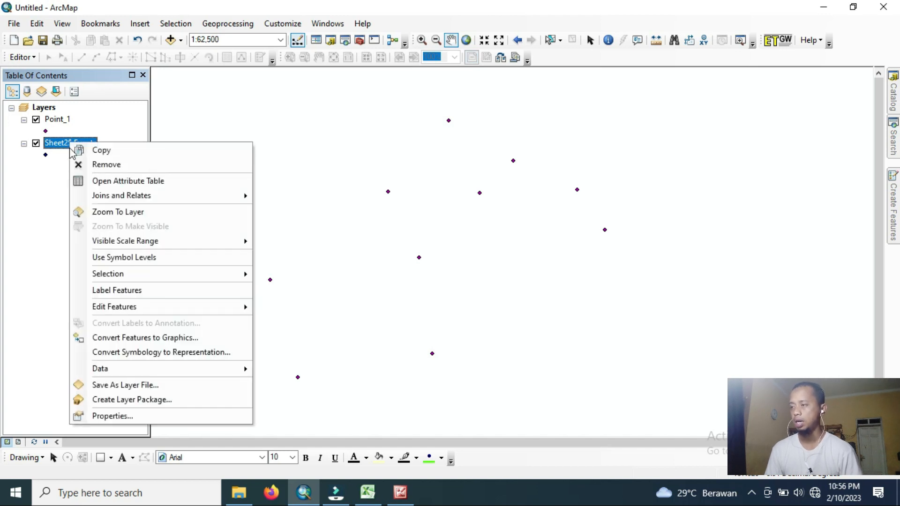
{"action": "left_click", "coordinate": [95, 165]}
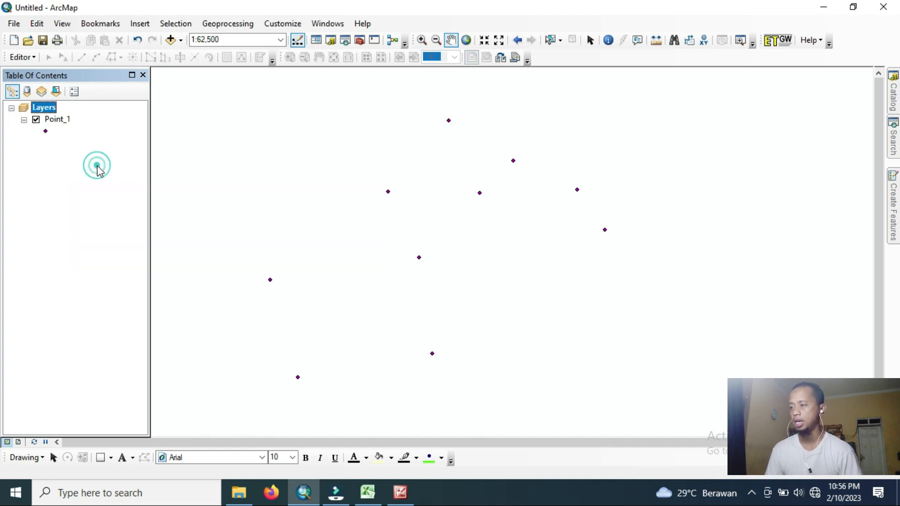
Start adding data to the map and browse to the folder E:\KK_FUpdate_Jabar_Banten.
{"action": "scroll", "coordinate": [445, 260], "scroll_direction": "down", "scroll_amount": 2}
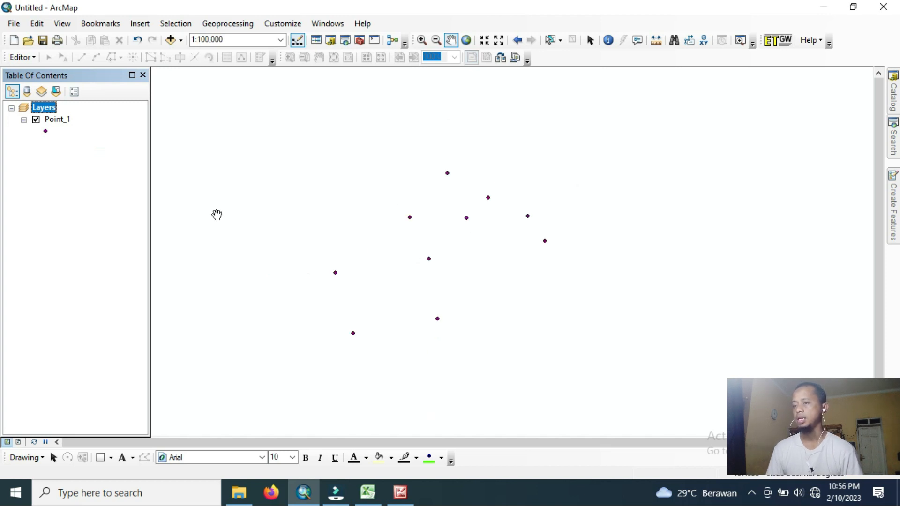
{"action": "left_click", "coordinate": [170, 40]}
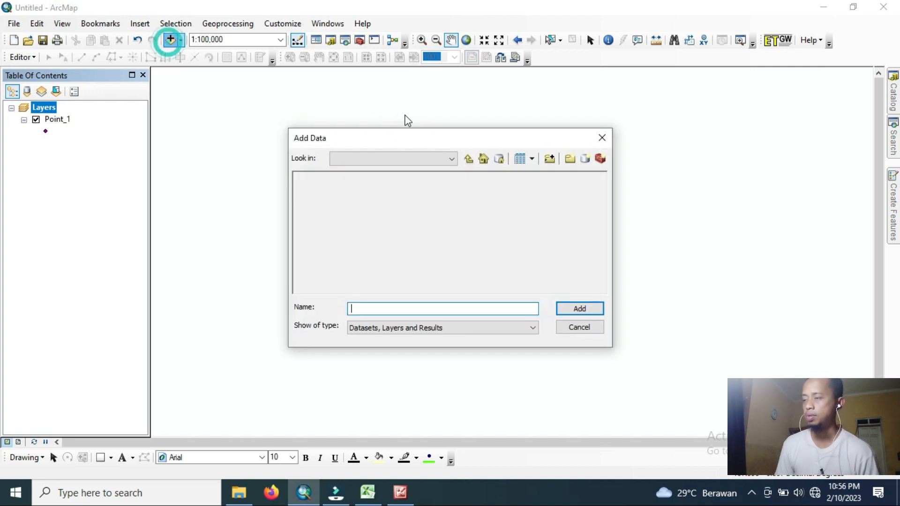
{"action": "left_click", "coordinate": [468, 160]}
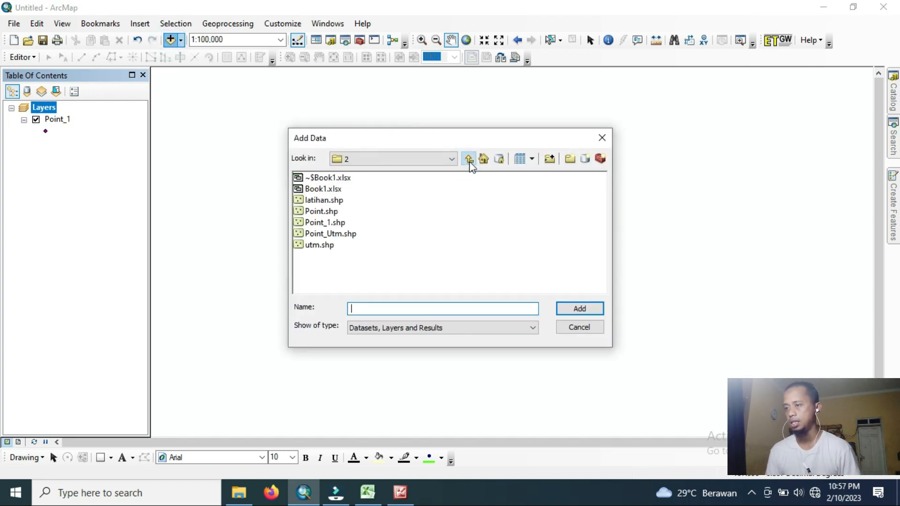
{"action": "left_click", "coordinate": [468, 160]}
{"action": "left_click", "coordinate": [469, 160]}
{"action": "left_click", "coordinate": [468, 160]}
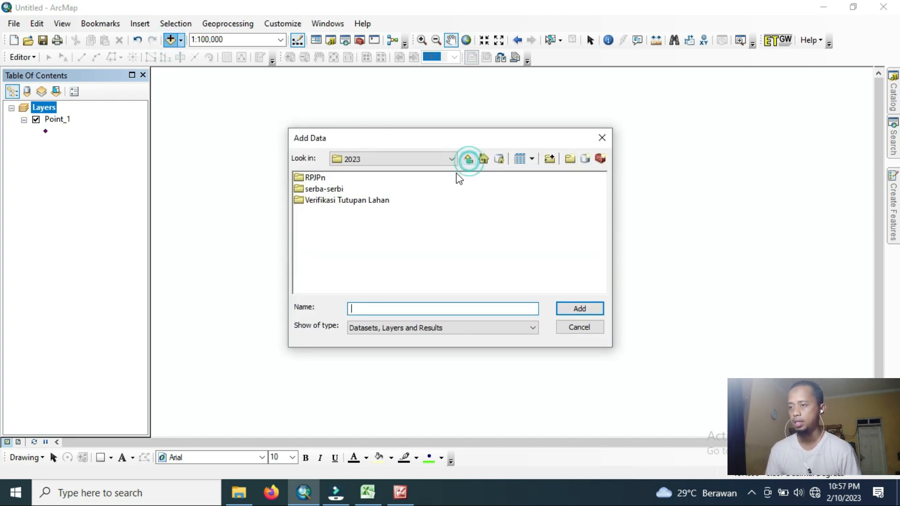
{"action": "left_click", "coordinate": [468, 160]}
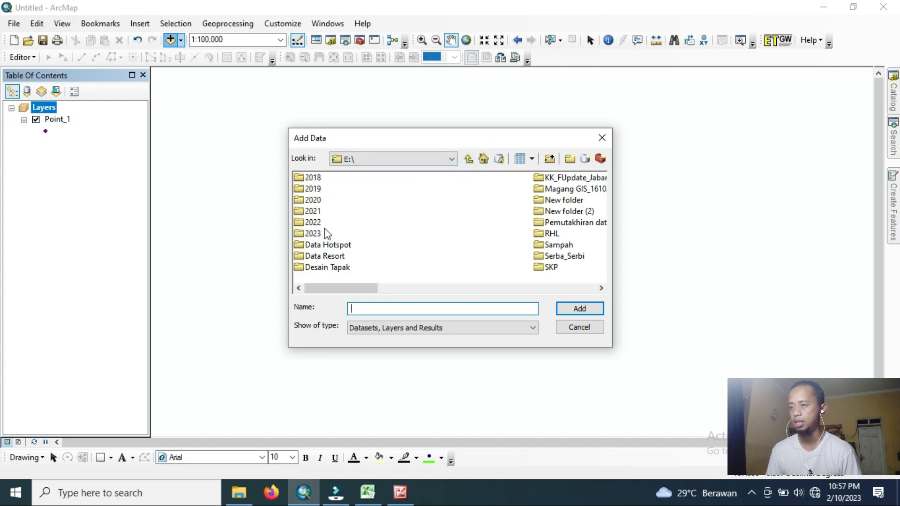
{"action": "left_click", "coordinate": [600, 288]}
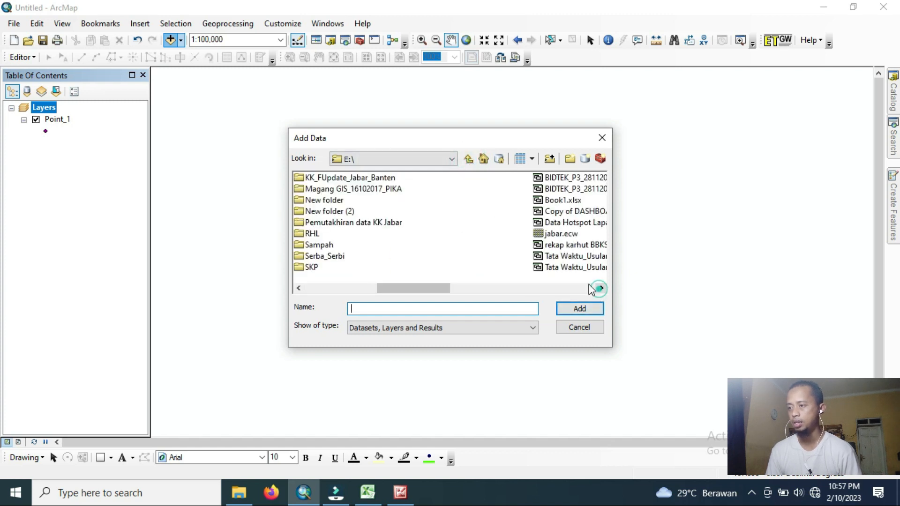
{"action": "double_click", "coordinate": [360, 180]}
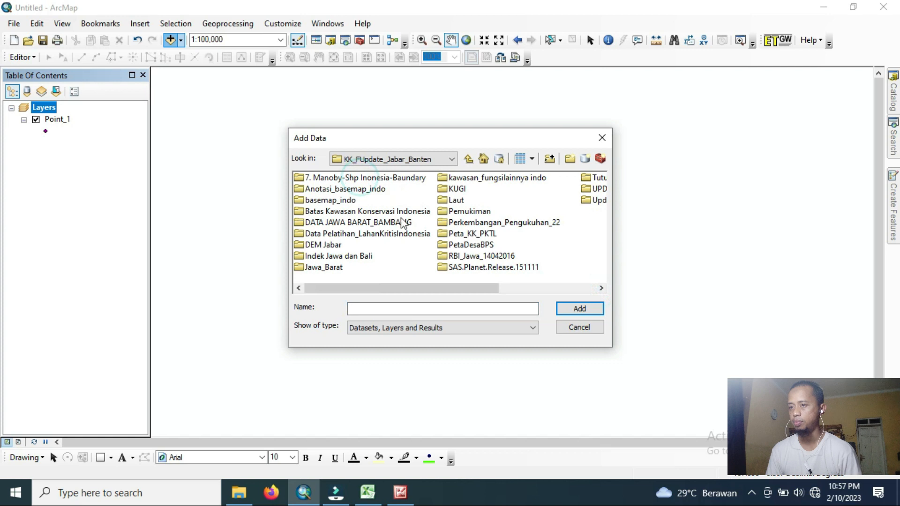
Add the Kabupaten_Kota_Poly feature class from Batas_Wilayah_Administrasi in C Pemerintahan.gdb, inside the DATA JAWA BARAT folder.
{"action": "left_click", "coordinate": [357, 225]}
{"action": "double_click", "coordinate": [357, 223]}
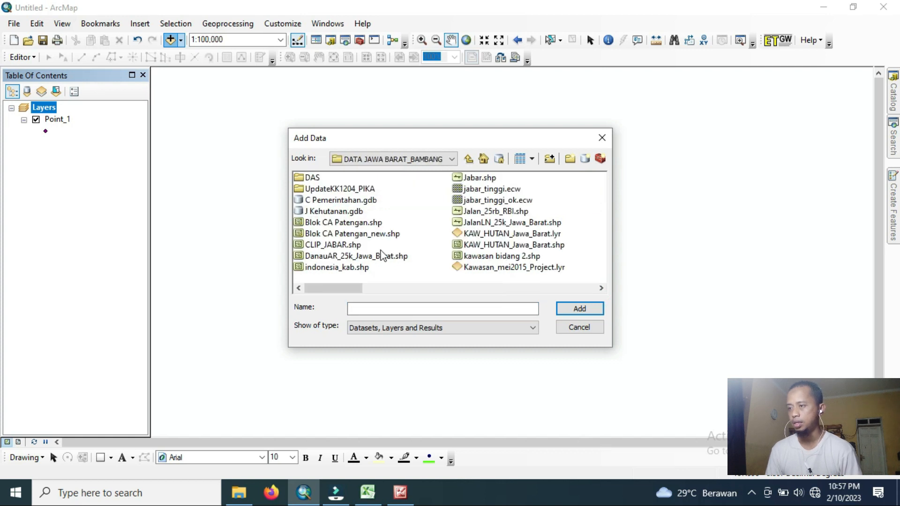
{"action": "double_click", "coordinate": [352, 201]}
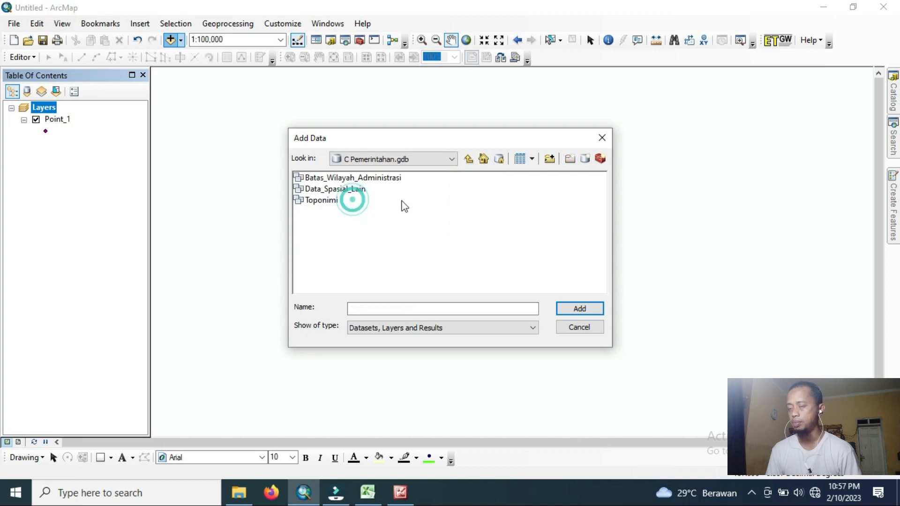
{"action": "double_click", "coordinate": [349, 178]}
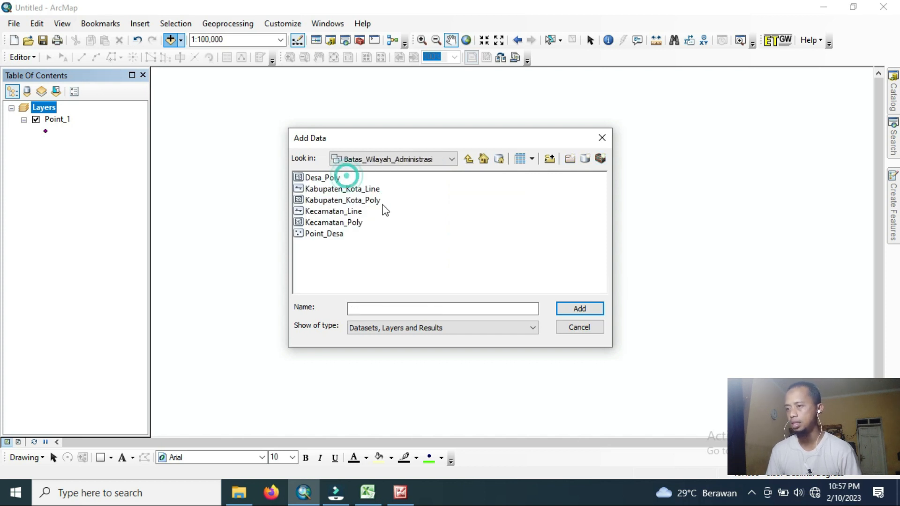
{"action": "left_click", "coordinate": [345, 201]}
{"action": "left_click", "coordinate": [565, 308]}
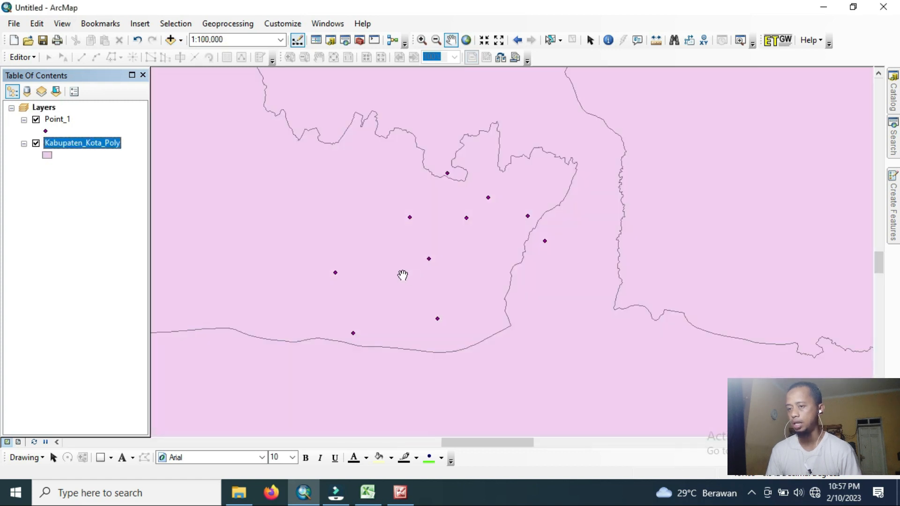
Check the data frame's current coordinate system in its properties without changing it.
{"action": "scroll", "coordinate": [401, 275], "scroll_direction": "up", "scroll_amount": 2}
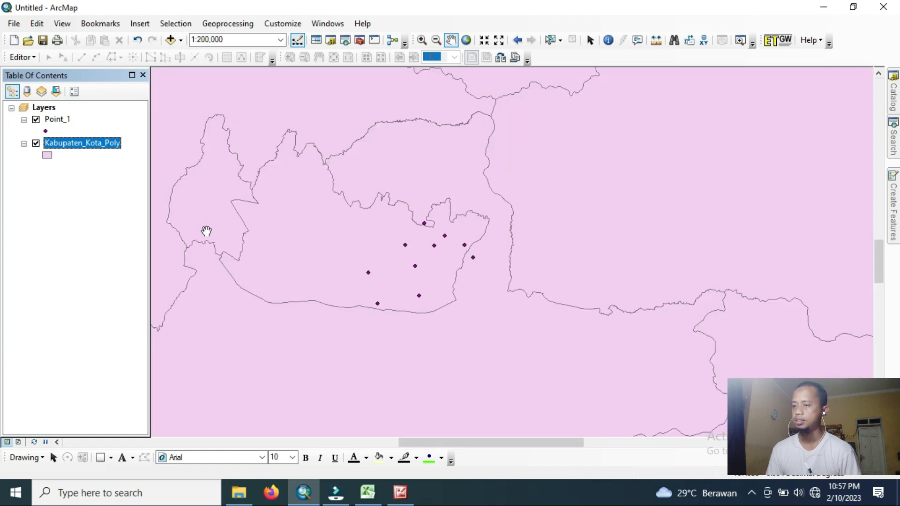
{"action": "scroll", "coordinate": [397, 259], "scroll_direction": "up", "scroll_amount": 1}
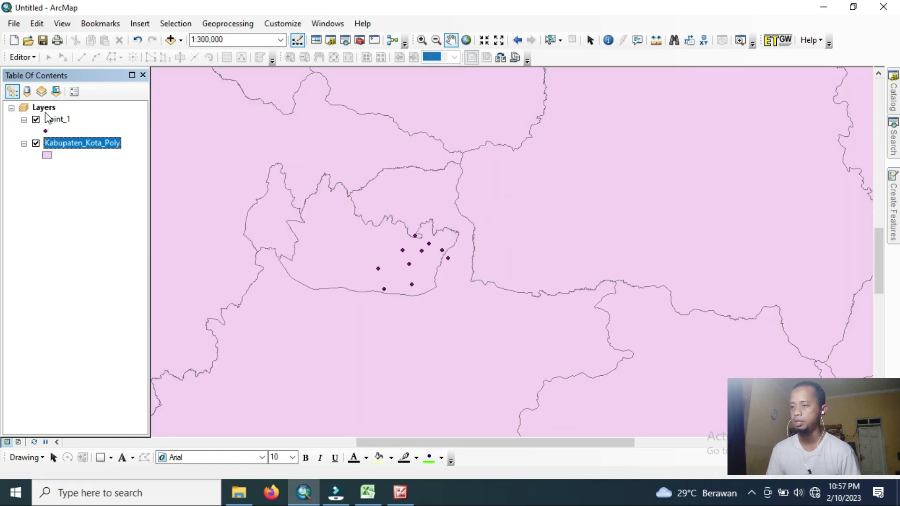
{"action": "right_click", "coordinate": [44, 108]}
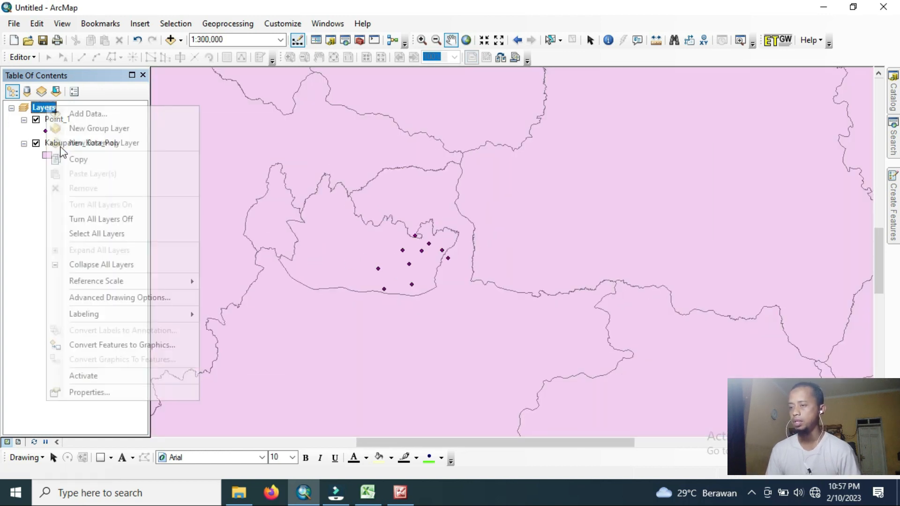
{"action": "left_click", "coordinate": [115, 393]}
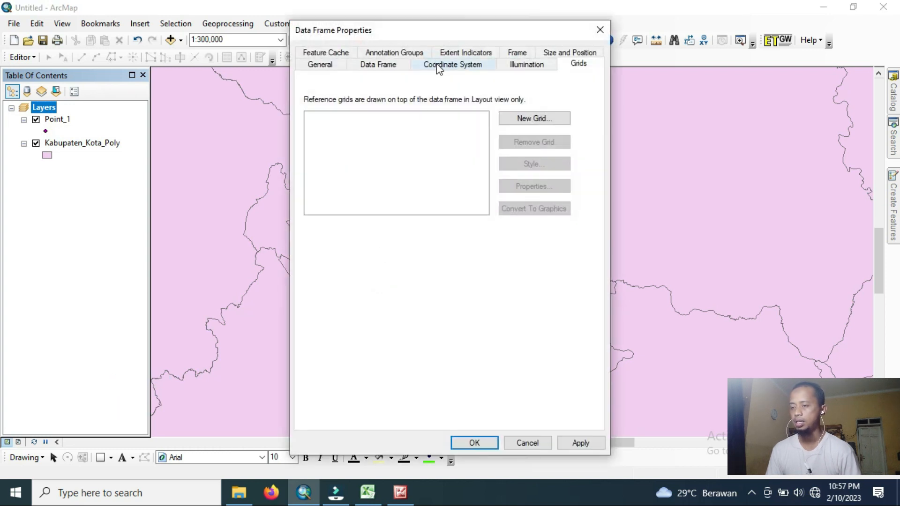
{"action": "left_click", "coordinate": [438, 65]}
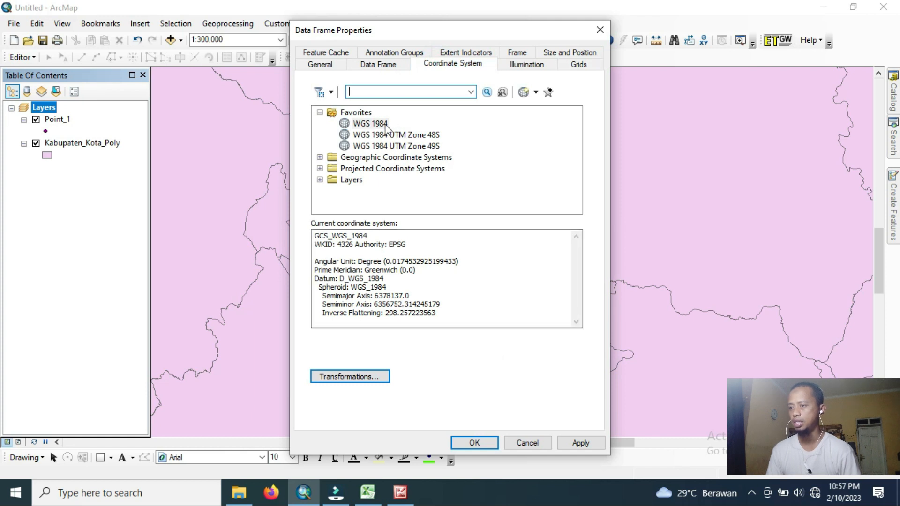
{"action": "left_click", "coordinate": [526, 442]}
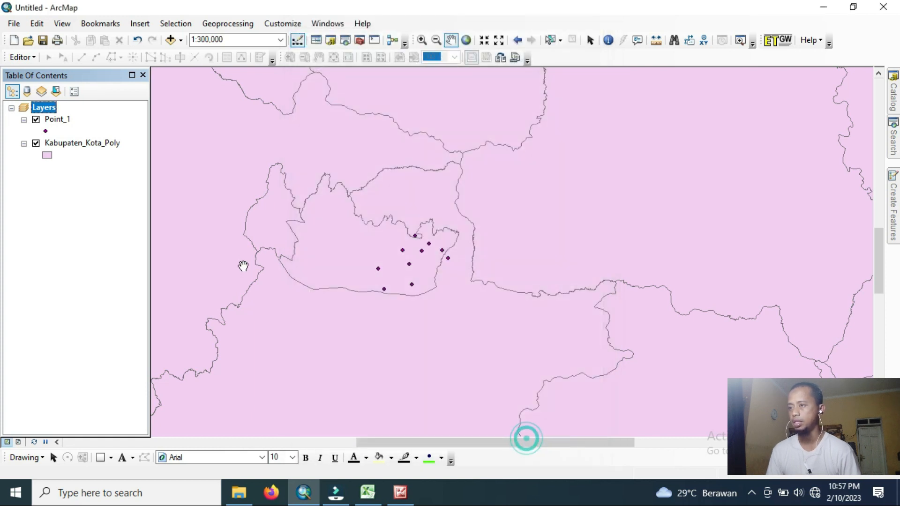
Turn on feature labels for the Kabupaten_Kota_Poly layer.
{"action": "right_click", "coordinate": [82, 144]}
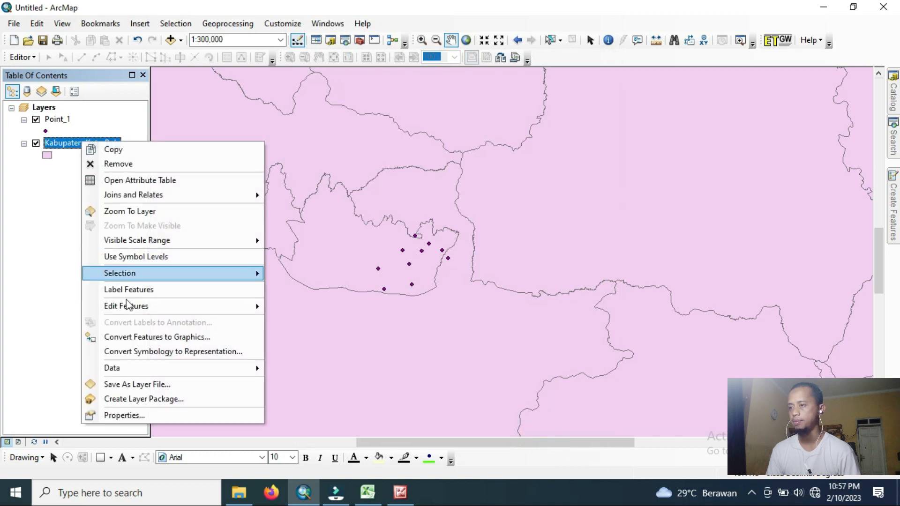
{"action": "left_click", "coordinate": [94, 289]}
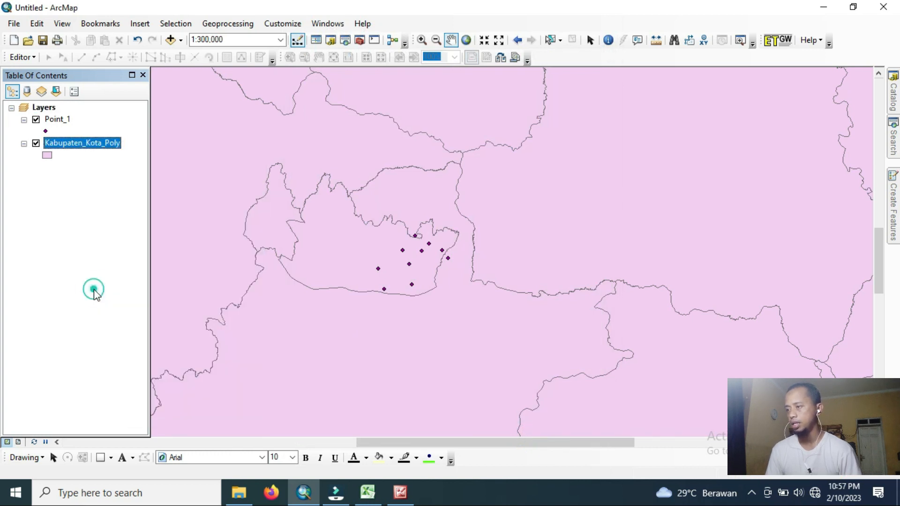
Check the Kabupaten_Kota_Poly layer's data source and projected coordinate system in its properties.
{"action": "right_click", "coordinate": [78, 149]}
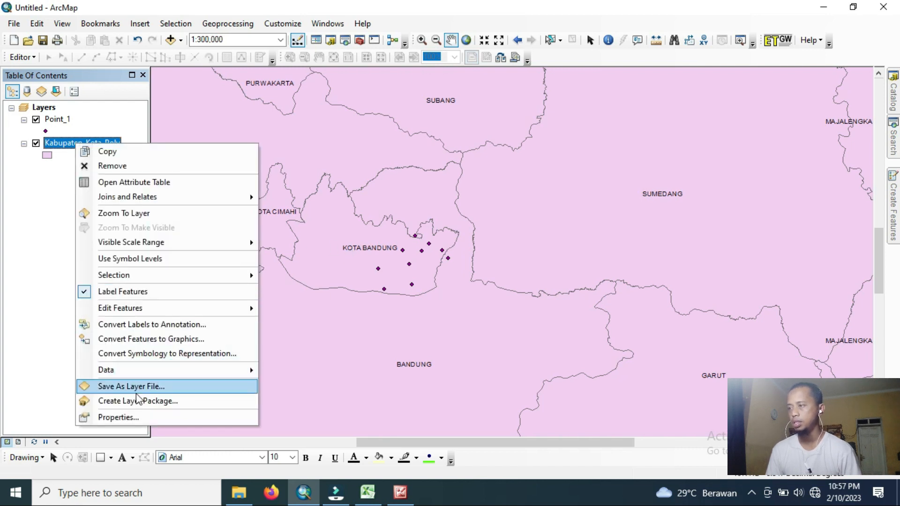
{"action": "left_click", "coordinate": [140, 417]}
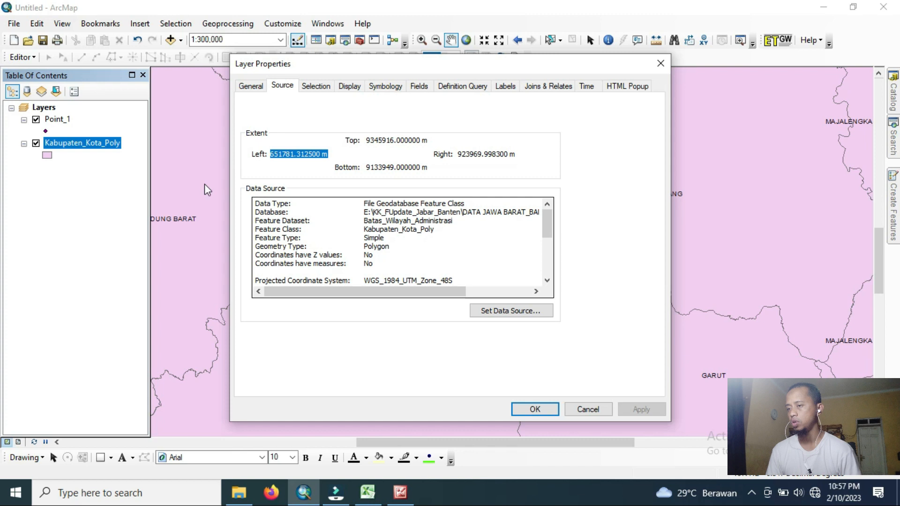
{"action": "left_click", "coordinate": [587, 409]}
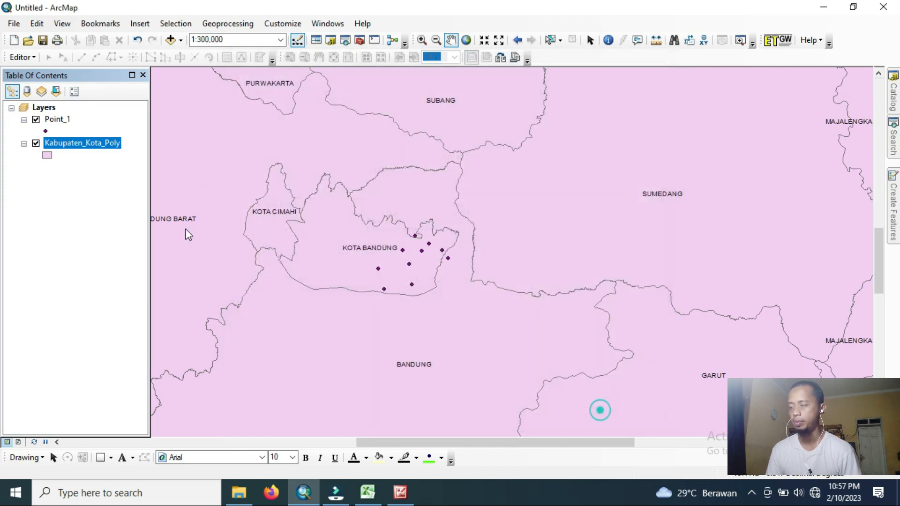
Symbolize Kabupaten_Kota_Poly by unique values of the KABKOTA field, adding all values and switching off <all other values>.
{"action": "right_click", "coordinate": [113, 145]}
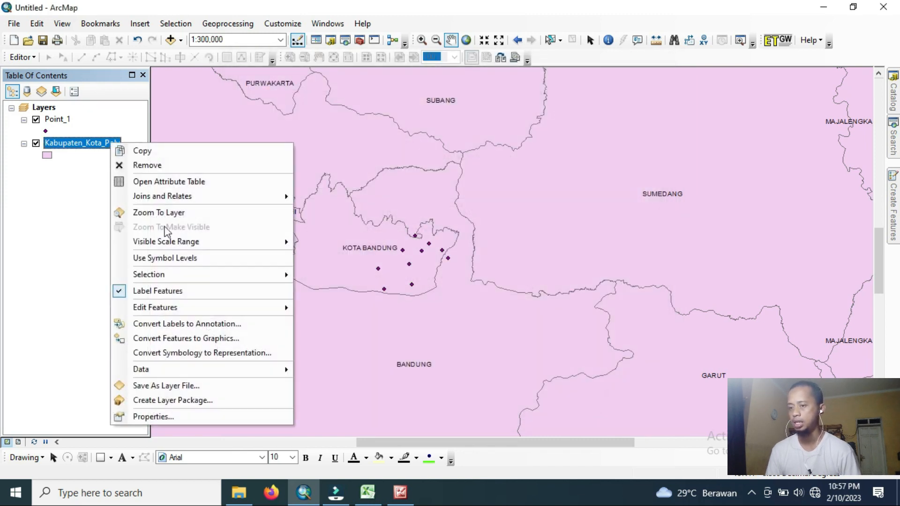
{"action": "left_click", "coordinate": [183, 416]}
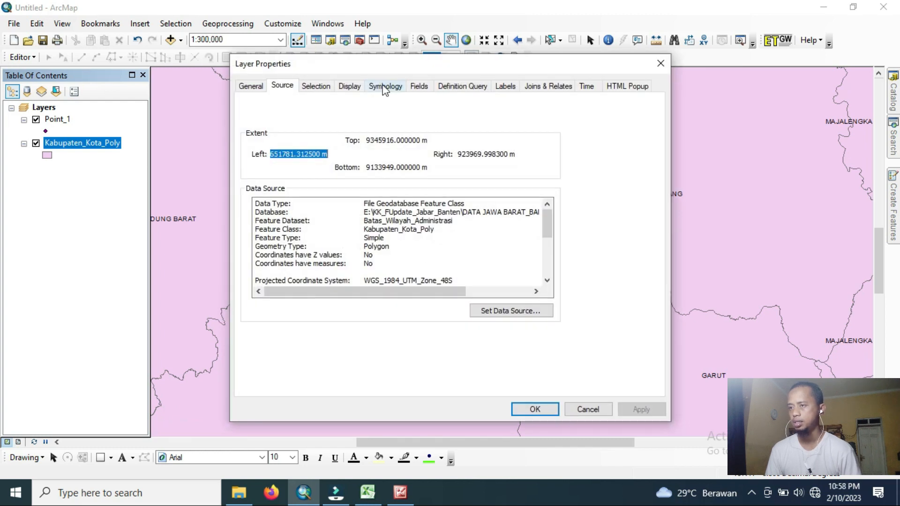
{"action": "left_click", "coordinate": [384, 88]}
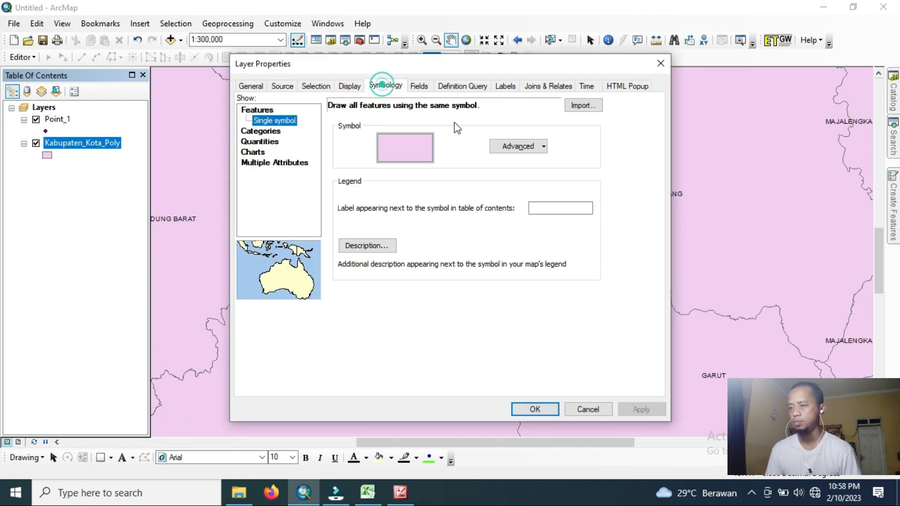
{"action": "left_click", "coordinate": [259, 131]}
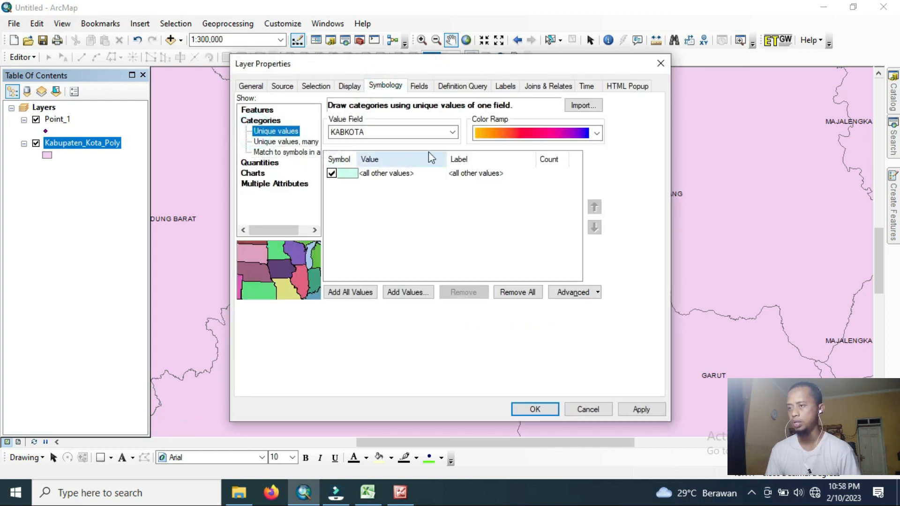
{"action": "left_click", "coordinate": [373, 294]}
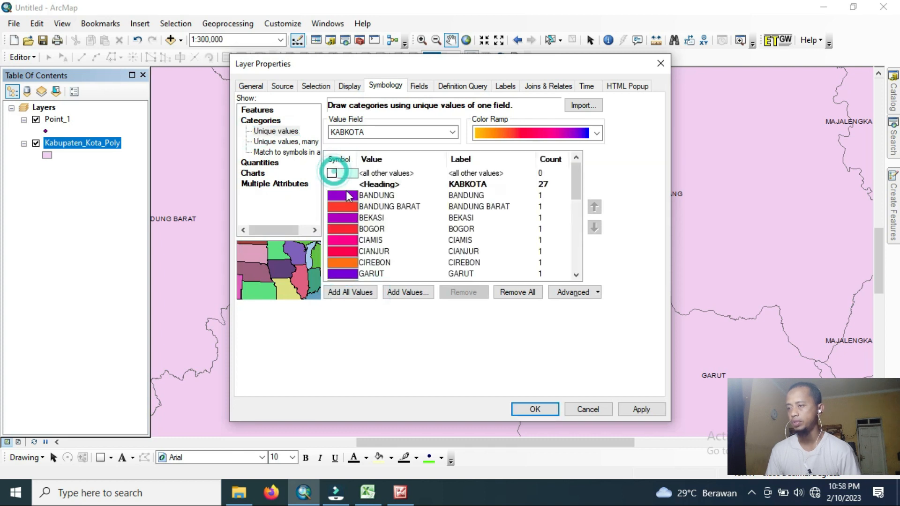
{"action": "scroll", "coordinate": [345, 212], "scroll_direction": "down", "scroll_amount": 6}
{"action": "scroll", "coordinate": [346, 212], "scroll_direction": "up", "scroll_amount": 3}
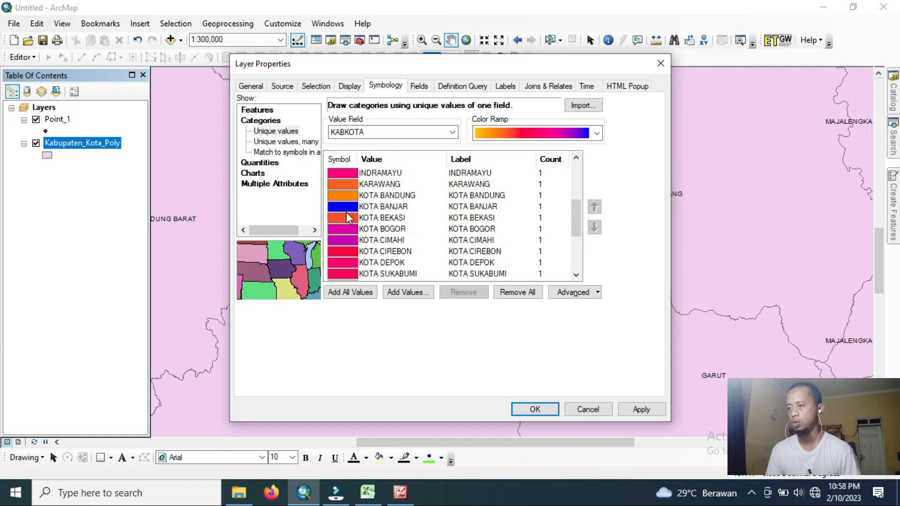
{"action": "scroll", "coordinate": [346, 211], "scroll_direction": "up", "scroll_amount": 4}
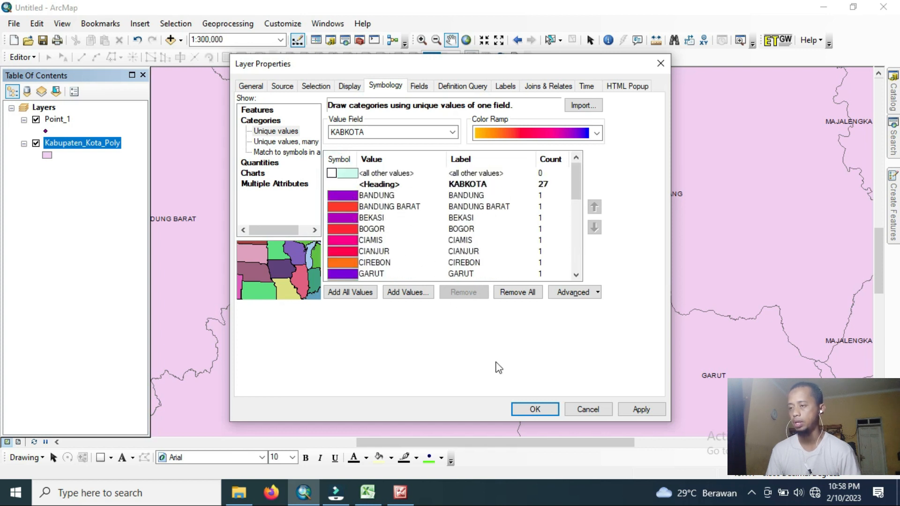
{"action": "left_click", "coordinate": [534, 409]}
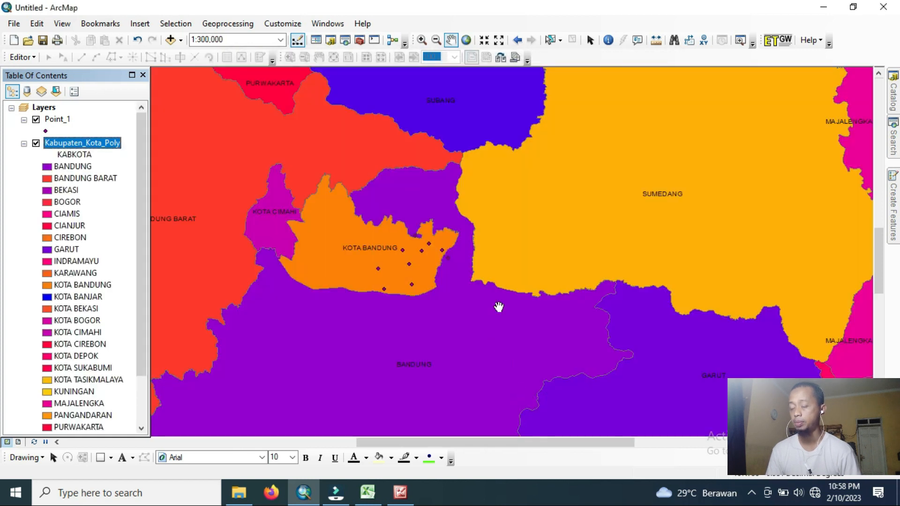
Collapse the Kabupaten_Kota_Poly legend and examine where the points lie around Kota Bandung.
{"action": "scroll", "coordinate": [498, 307], "scroll_direction": "up", "scroll_amount": 1}
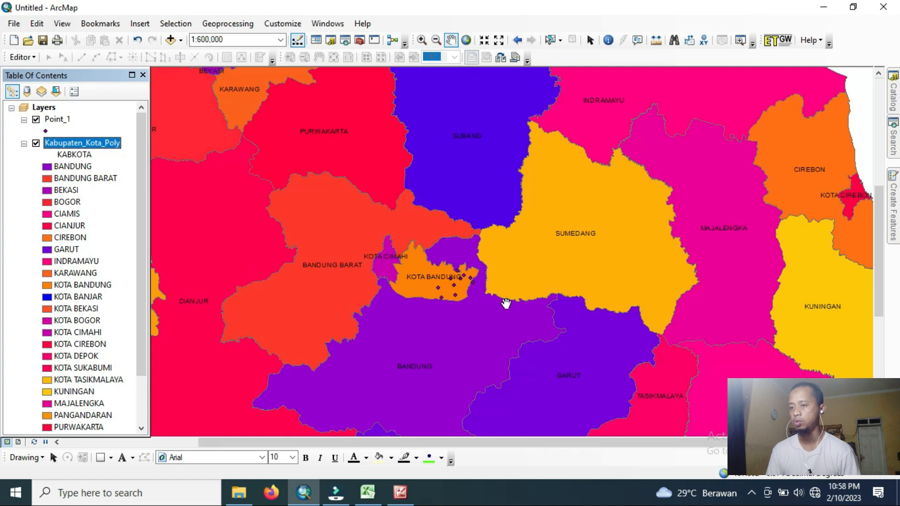
{"action": "scroll", "coordinate": [506, 304], "scroll_direction": "down", "scroll_amount": 1}
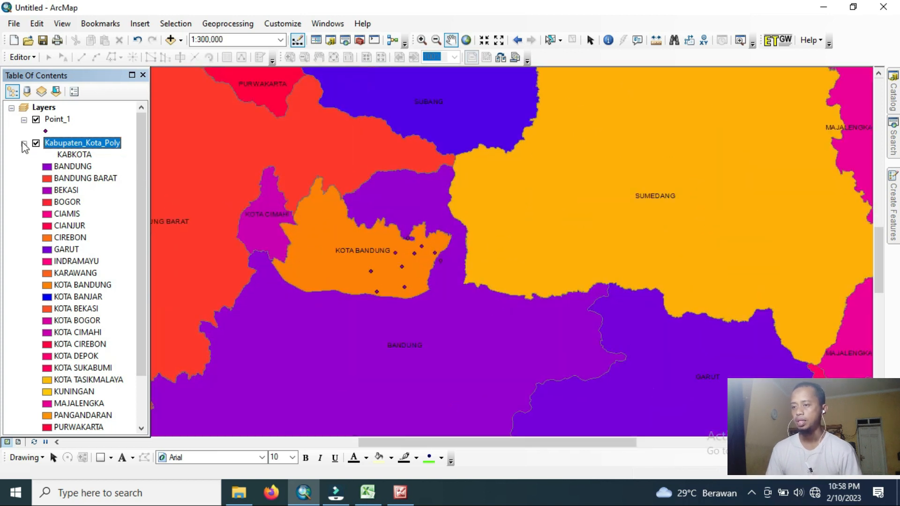
{"action": "left_click", "coordinate": [24, 143]}
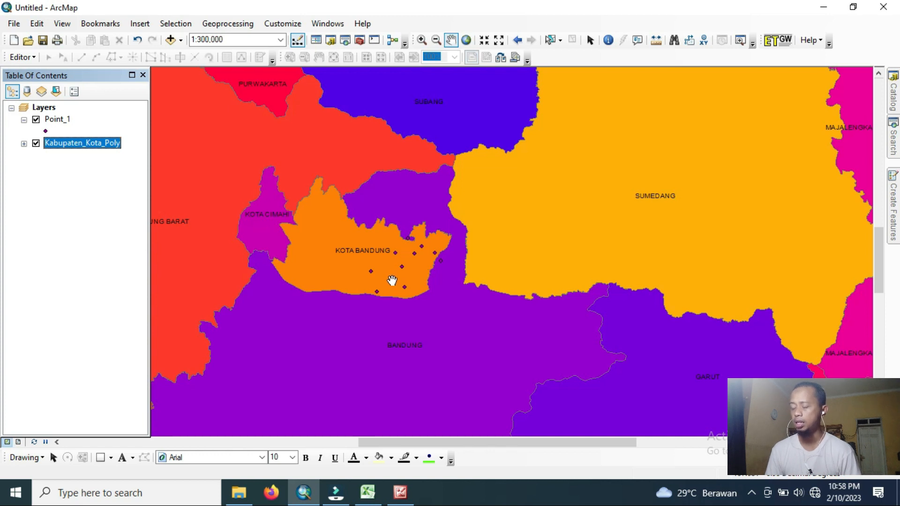
{"action": "scroll", "coordinate": [393, 277], "scroll_direction": "up", "scroll_amount": 2}
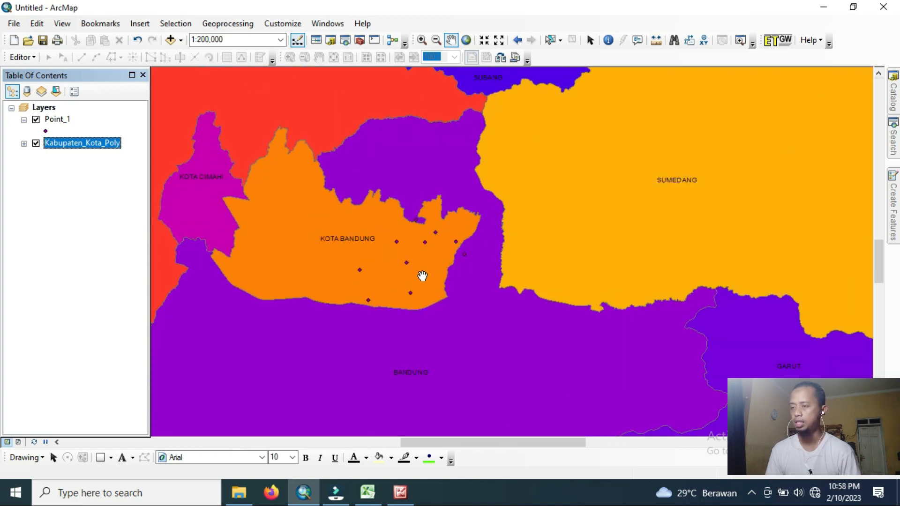
{"action": "scroll", "coordinate": [422, 276], "scroll_direction": "down", "scroll_amount": 1}
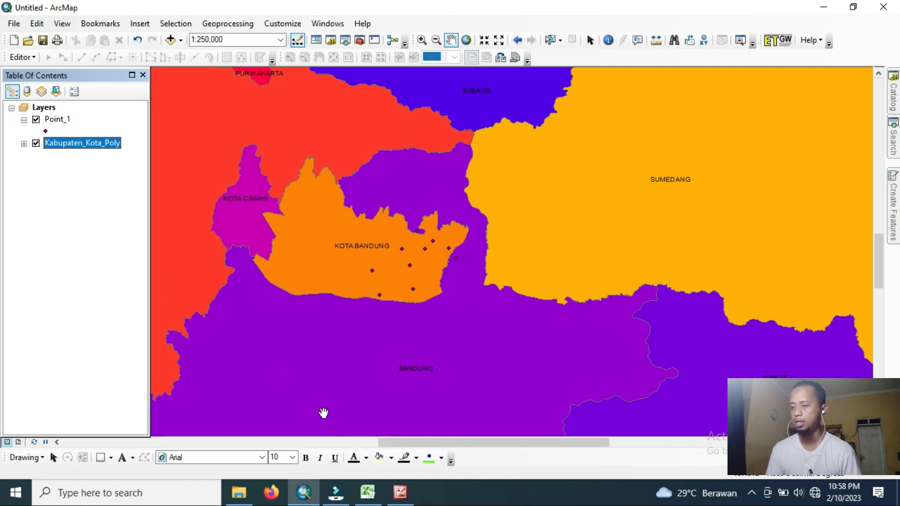
Review the photo of handwritten coordinates, then the coordinate tables on Sheet2 and Sheet3 of the Book1 workbook in Excel.
{"action": "left_click", "coordinate": [400, 492]}
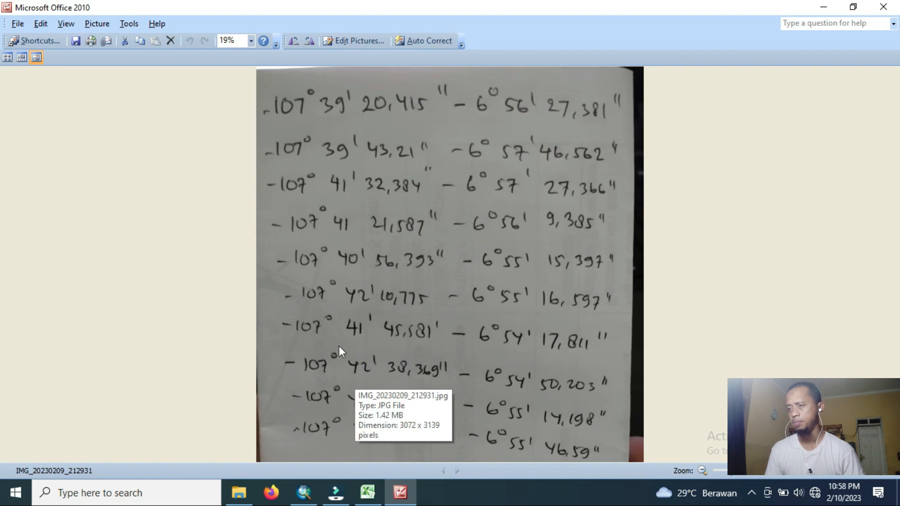
{"action": "left_click", "coordinate": [368, 492]}
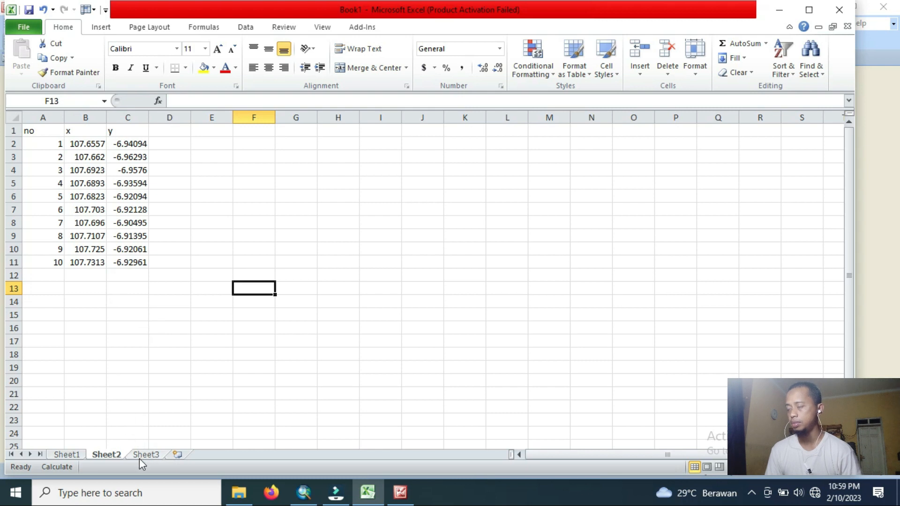
{"action": "left_click", "coordinate": [303, 491]}
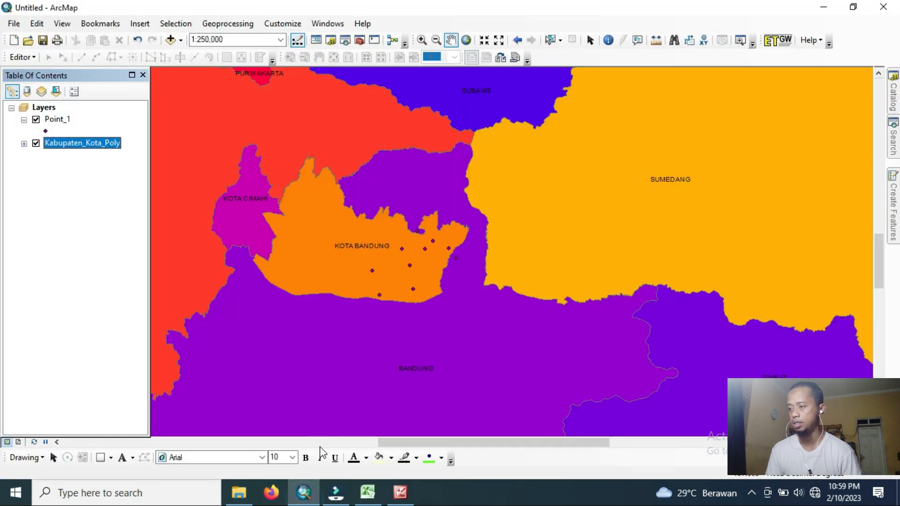
{"action": "left_click", "coordinate": [367, 492]}
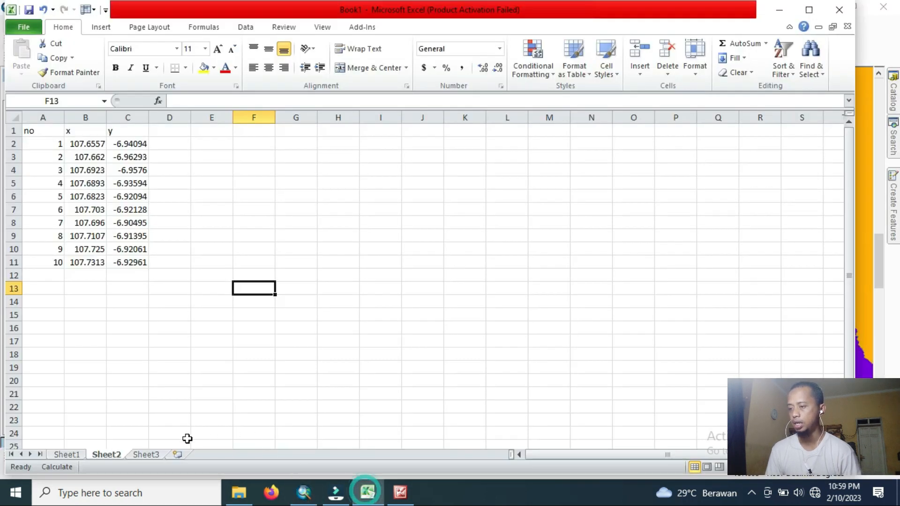
{"action": "left_click", "coordinate": [147, 454]}
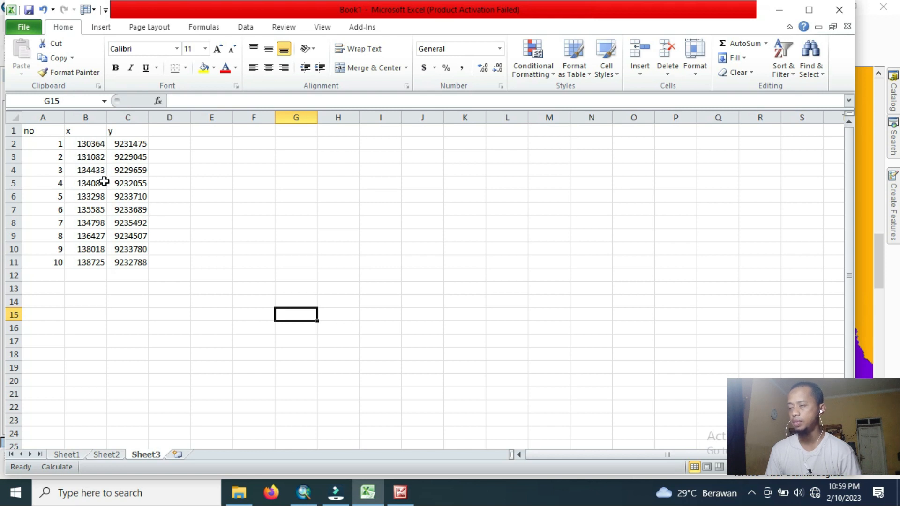
Switch to ArcMap and browse for data to add in the folder E:\2023\serba-serbi\Diajar\2.
{"action": "left_click", "coordinate": [303, 491]}
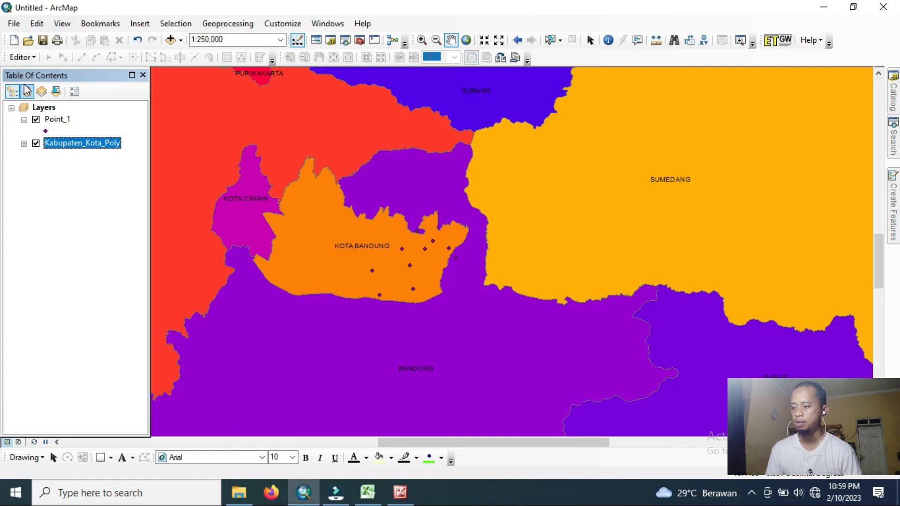
{"action": "left_click", "coordinate": [170, 40]}
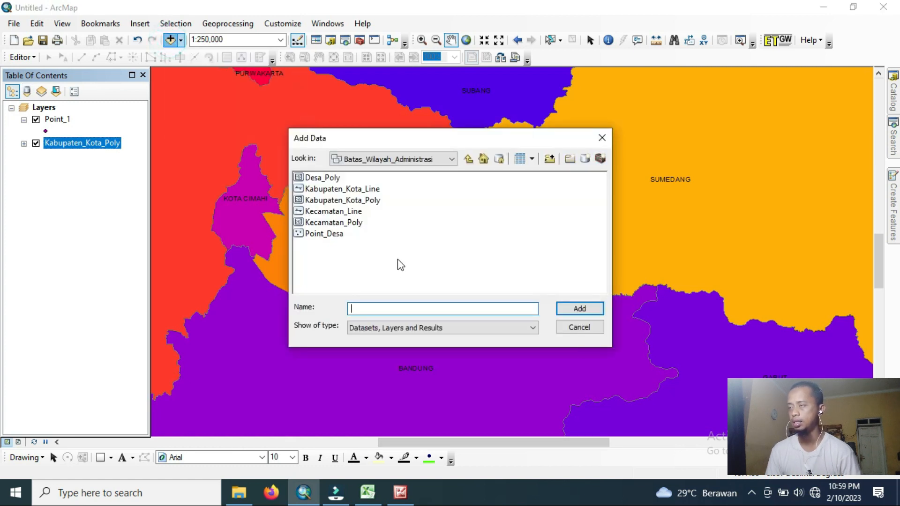
{"action": "left_click", "coordinate": [467, 160]}
{"action": "left_click", "coordinate": [466, 160]}
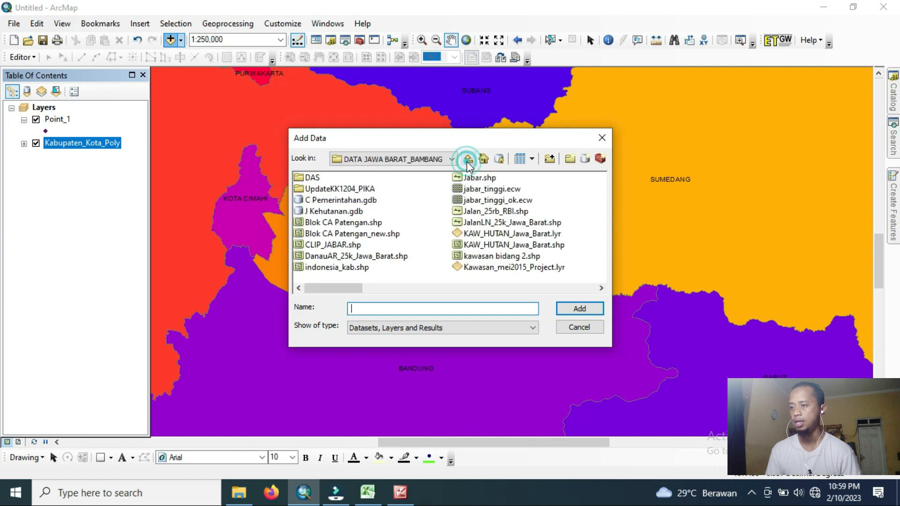
{"action": "left_click", "coordinate": [467, 160]}
{"action": "left_click", "coordinate": [467, 160]}
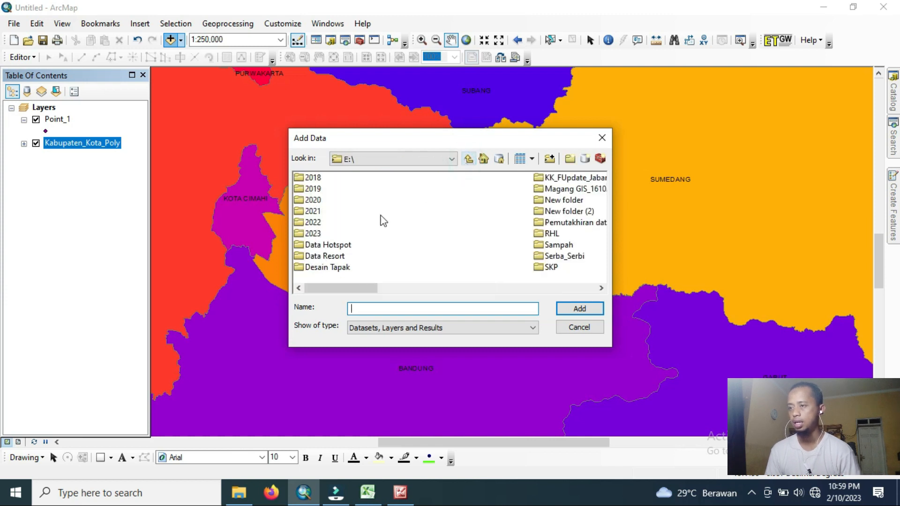
{"action": "double_click", "coordinate": [316, 234]}
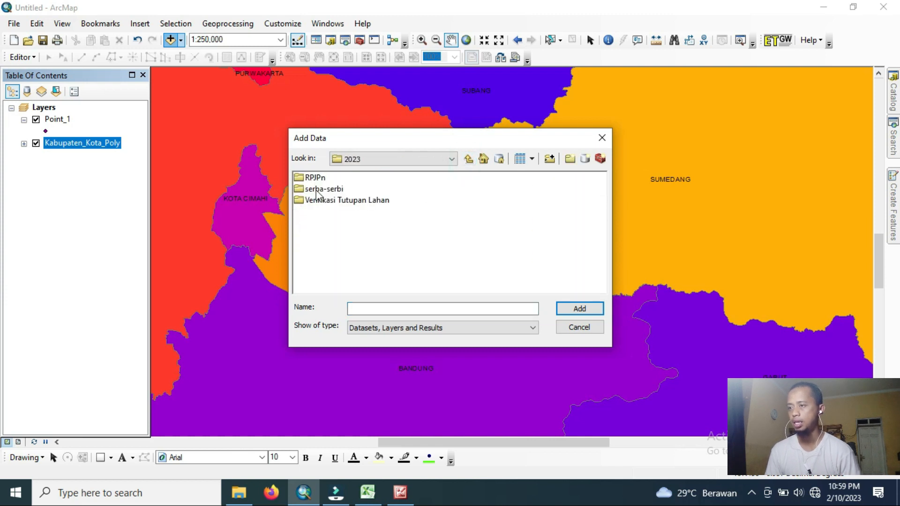
{"action": "double_click", "coordinate": [316, 190]}
{"action": "double_click", "coordinate": [311, 178]}
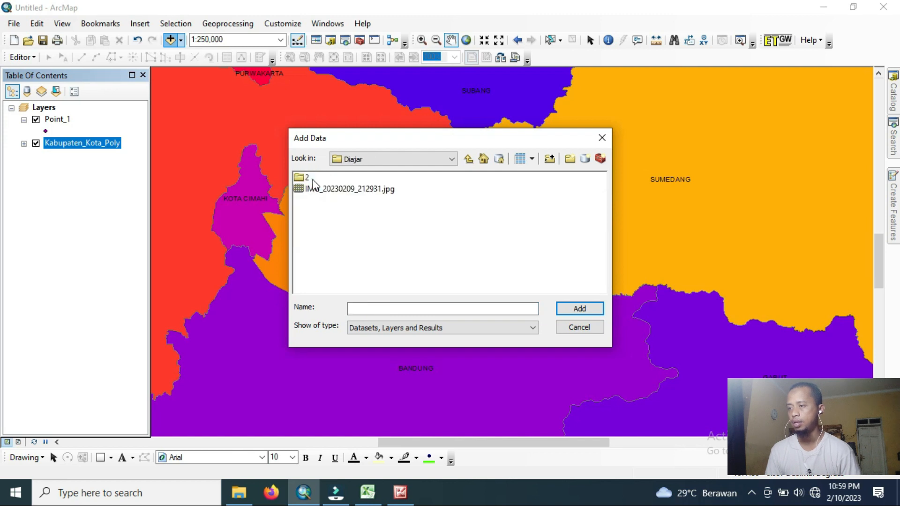
{"action": "left_click", "coordinate": [300, 180]}
{"action": "double_click", "coordinate": [300, 180]}
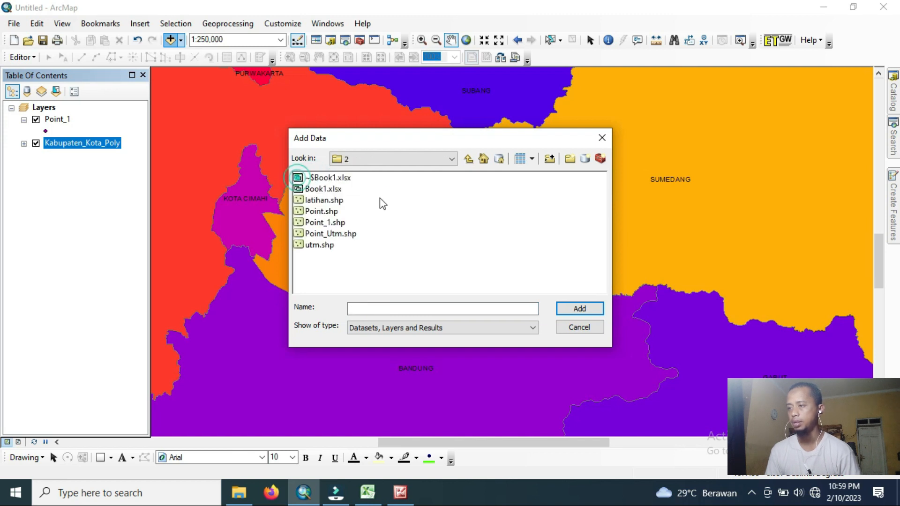
Add the Sheet3$ table from Book1.xlsx to the map, checking the sheet in Excel before choosing it.
{"action": "left_click", "coordinate": [323, 189]}
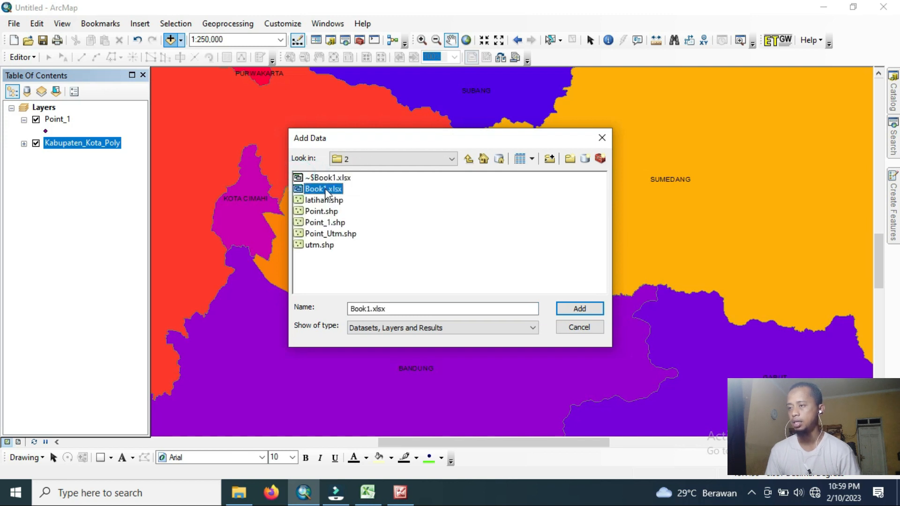
{"action": "left_click", "coordinate": [576, 308]}
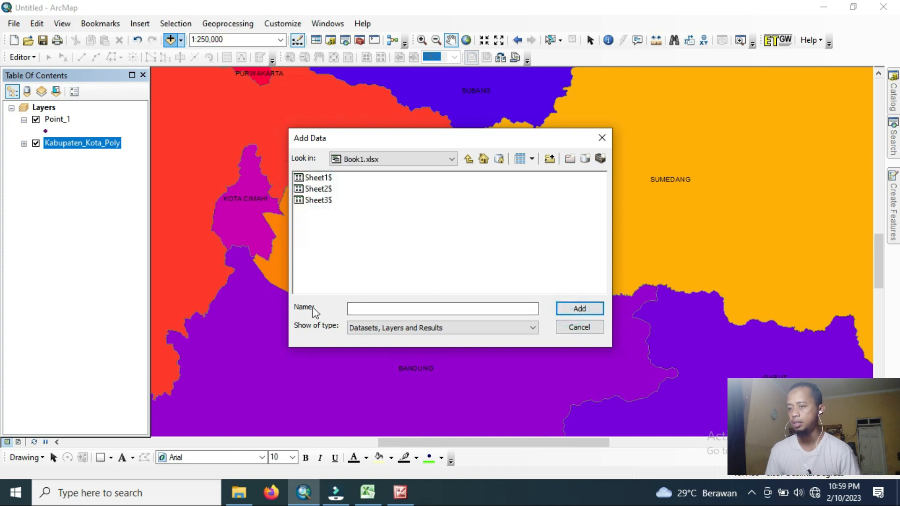
{"action": "left_click", "coordinate": [367, 492]}
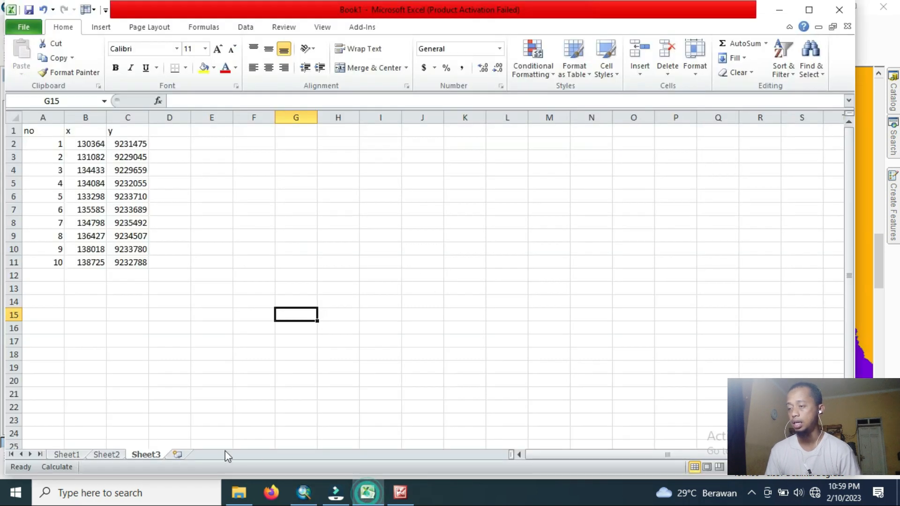
{"action": "left_click", "coordinate": [304, 492]}
{"action": "left_click", "coordinate": [322, 202]}
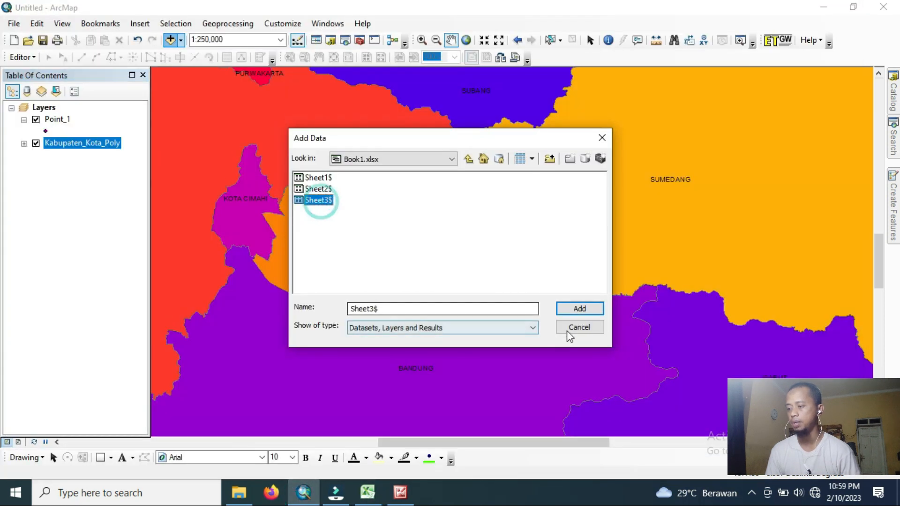
{"action": "left_click", "coordinate": [568, 308]}
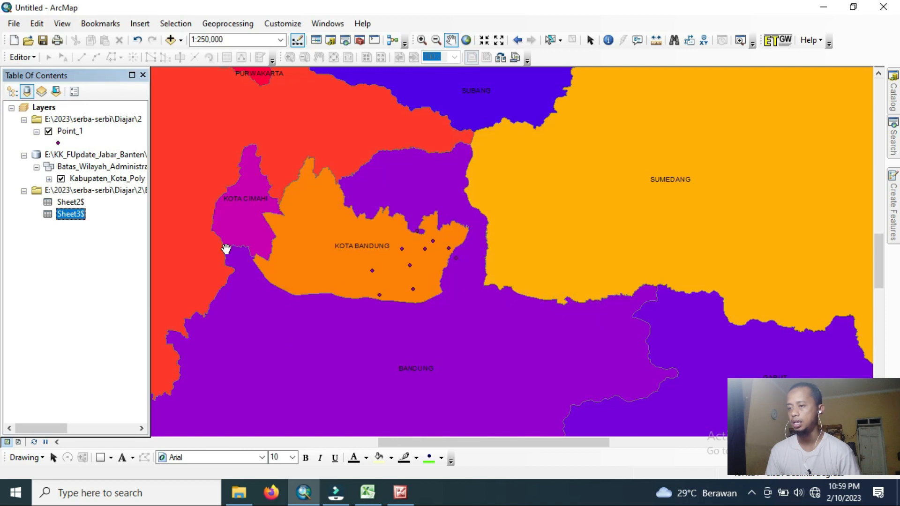
Hide the Point_1 layer and list the map contents by source.
{"action": "left_click", "coordinate": [12, 92]}
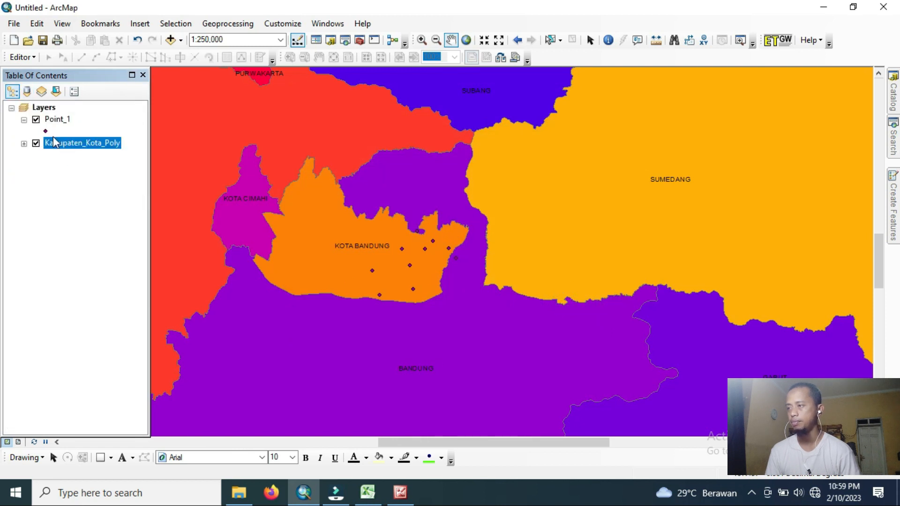
{"action": "left_click", "coordinate": [36, 120]}
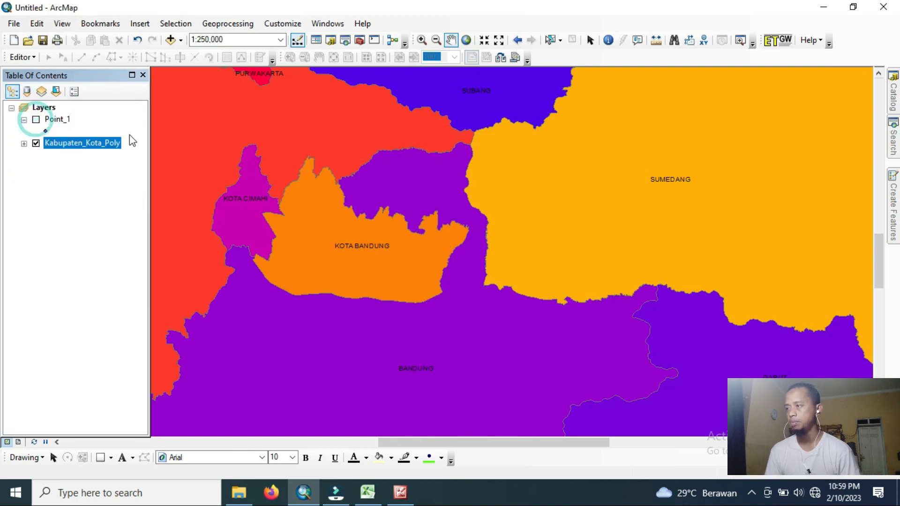
{"action": "left_click", "coordinate": [26, 91]}
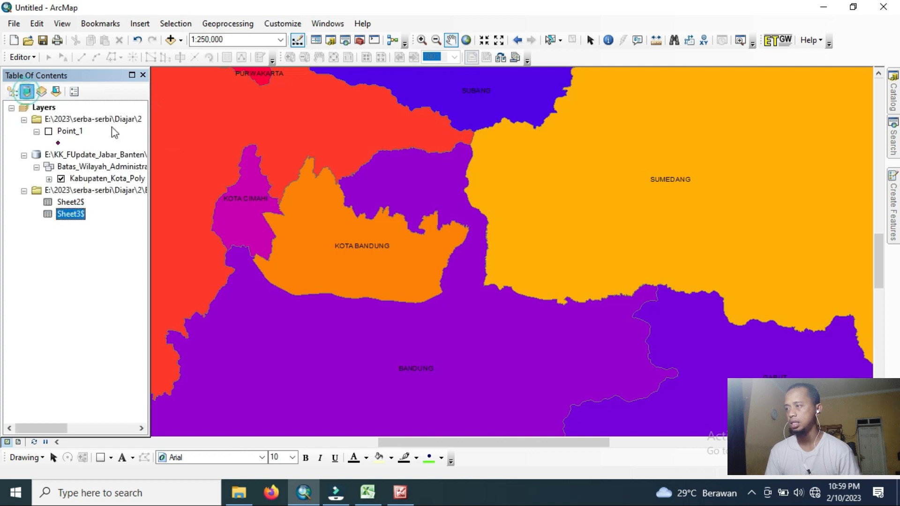
Start Display XY Data for the Sheet3$ table, check its preset input coordinate system and open that system for editing.
{"action": "right_click", "coordinate": [77, 218]}
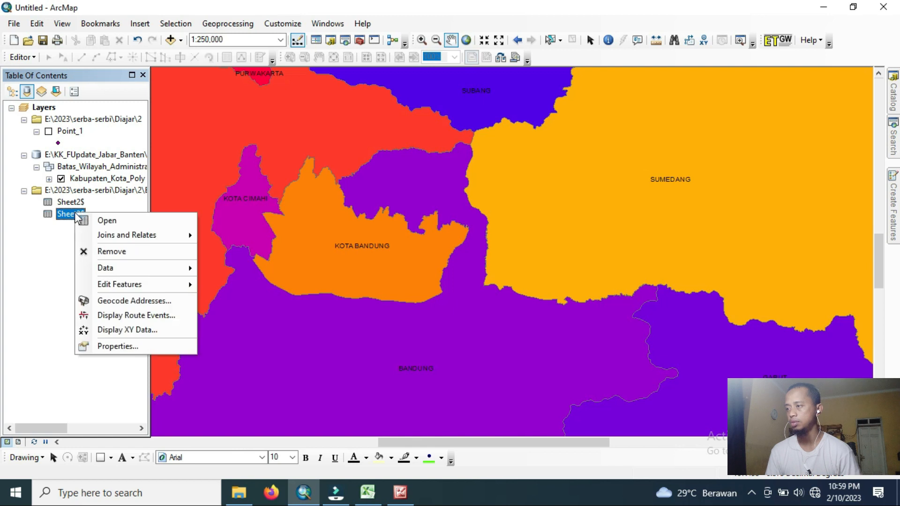
{"action": "left_click", "coordinate": [115, 330]}
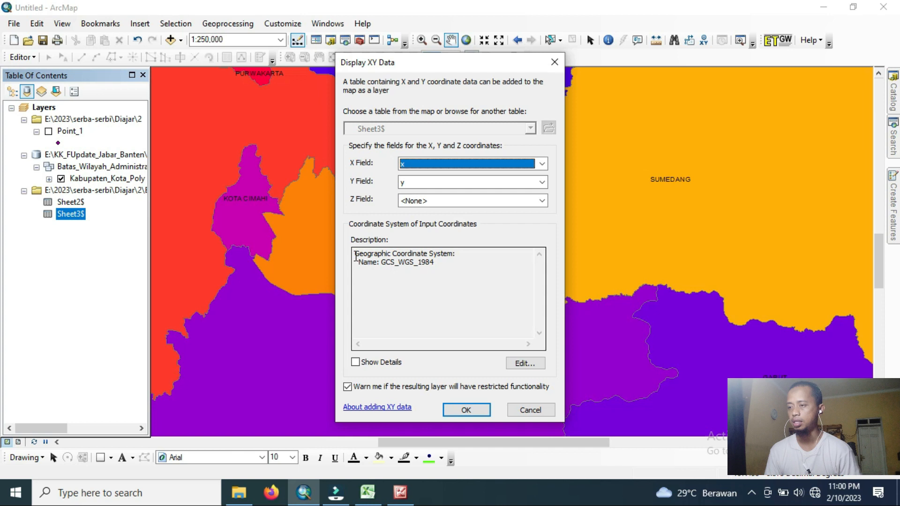
{"action": "left_click_drag", "start_coordinate": [356, 256], "coordinate": [468, 267]}
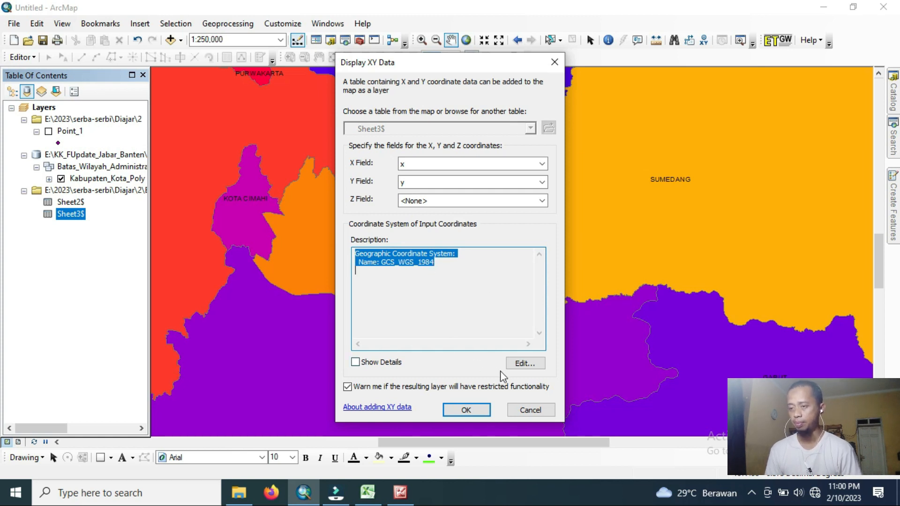
{"action": "left_click", "coordinate": [451, 301]}
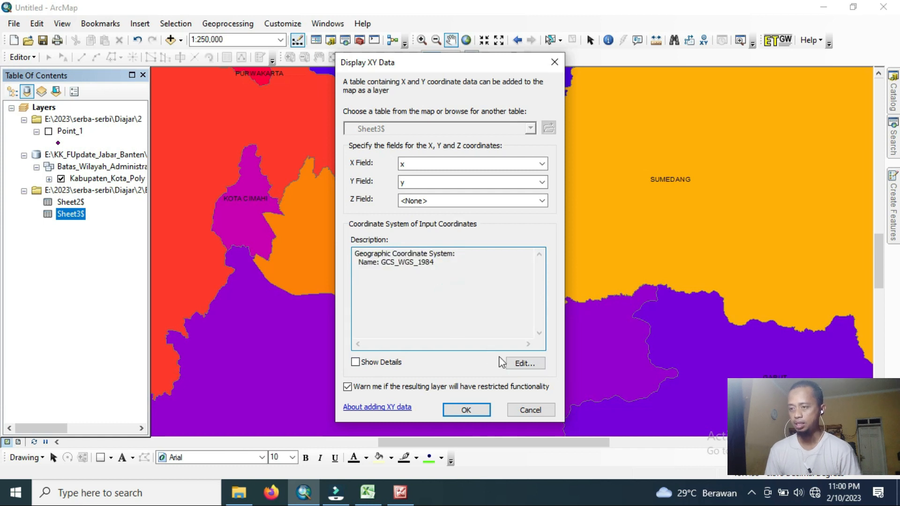
{"action": "left_click", "coordinate": [524, 362]}
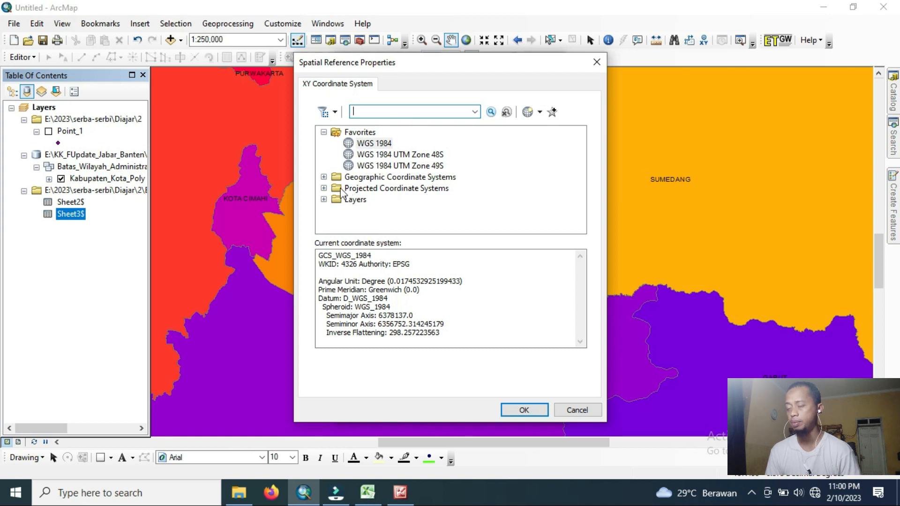
Look through the Geographic and Projected Coordinate Systems folders to compare their available categories, collapsing both at the end.
{"action": "left_click", "coordinate": [323, 189]}
{"action": "scroll", "coordinate": [358, 188], "scroll_direction": "down", "scroll_amount": 2}
{"action": "scroll", "coordinate": [358, 188], "scroll_direction": "up", "scroll_amount": 3}
{"action": "left_click", "coordinate": [324, 169]}
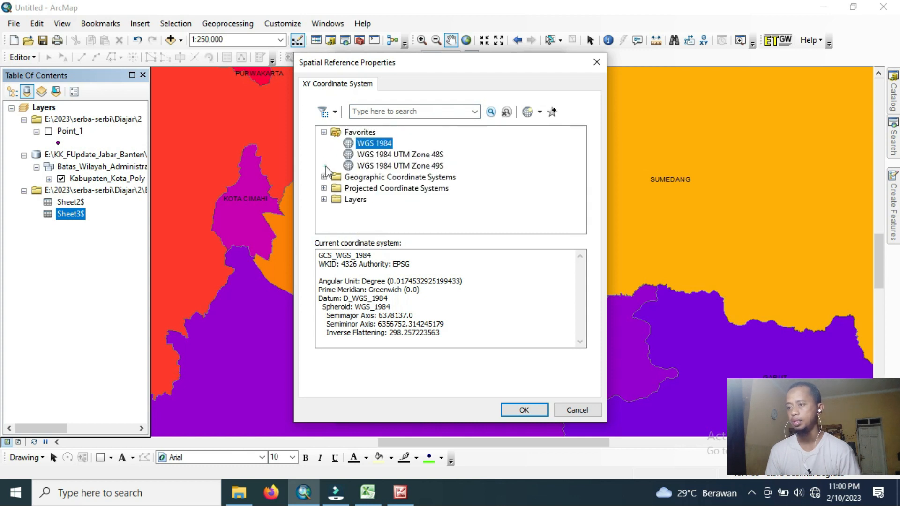
{"action": "left_click", "coordinate": [323, 176]}
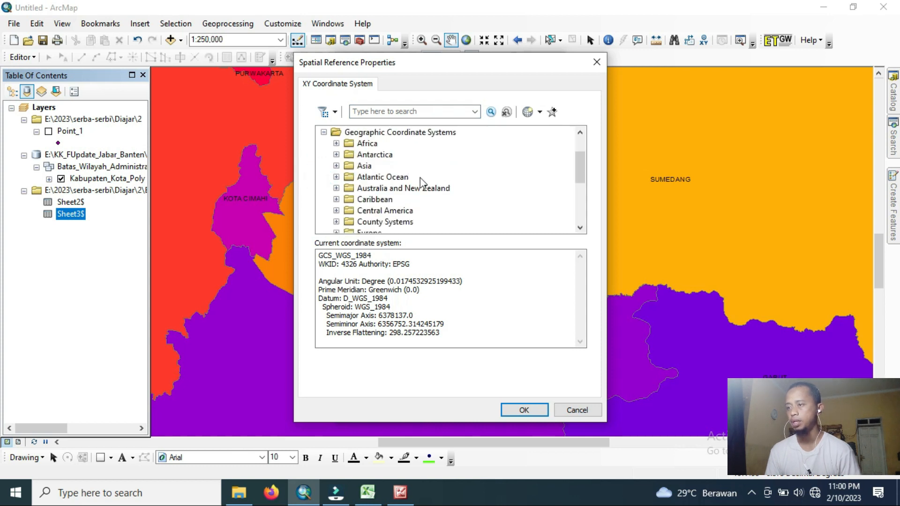
{"action": "scroll", "coordinate": [419, 181], "scroll_direction": "down", "scroll_amount": 4}
{"action": "scroll", "coordinate": [397, 192], "scroll_direction": "up", "scroll_amount": 3}
{"action": "scroll", "coordinate": [398, 195], "scroll_direction": "down", "scroll_amount": 3}
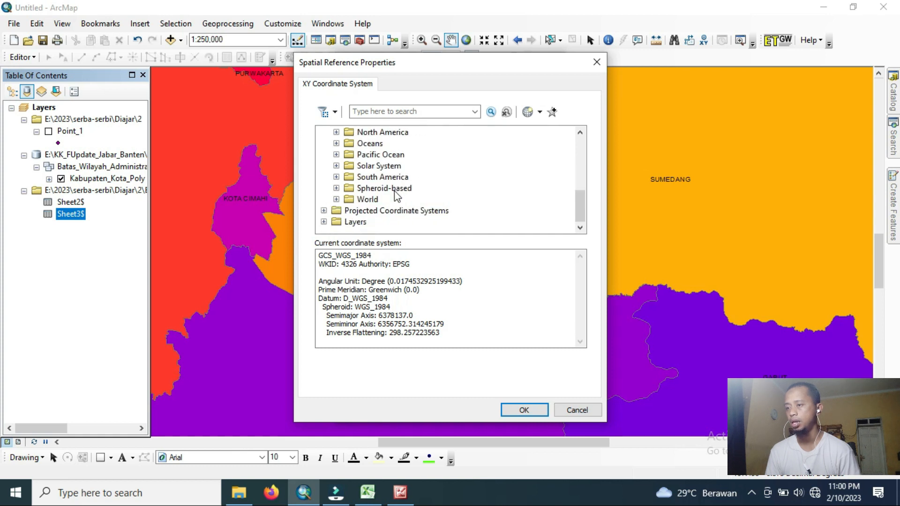
{"action": "left_click", "coordinate": [324, 211]}
{"action": "scroll", "coordinate": [328, 208], "scroll_direction": "down", "scroll_amount": 2}
{"action": "scroll", "coordinate": [360, 203], "scroll_direction": "up", "scroll_amount": 4}
{"action": "scroll", "coordinate": [358, 199], "scroll_direction": "up", "scroll_amount": 5}
{"action": "left_click", "coordinate": [323, 177]}
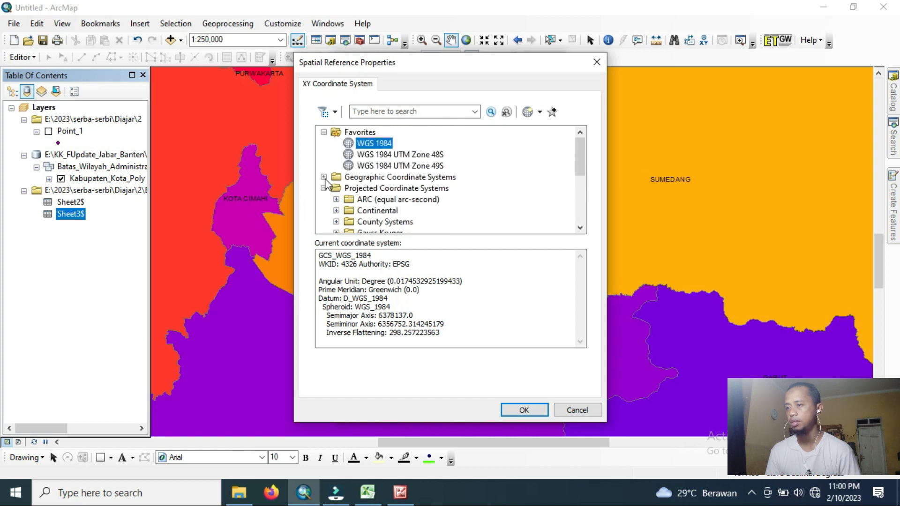
{"action": "left_click", "coordinate": [323, 188]}
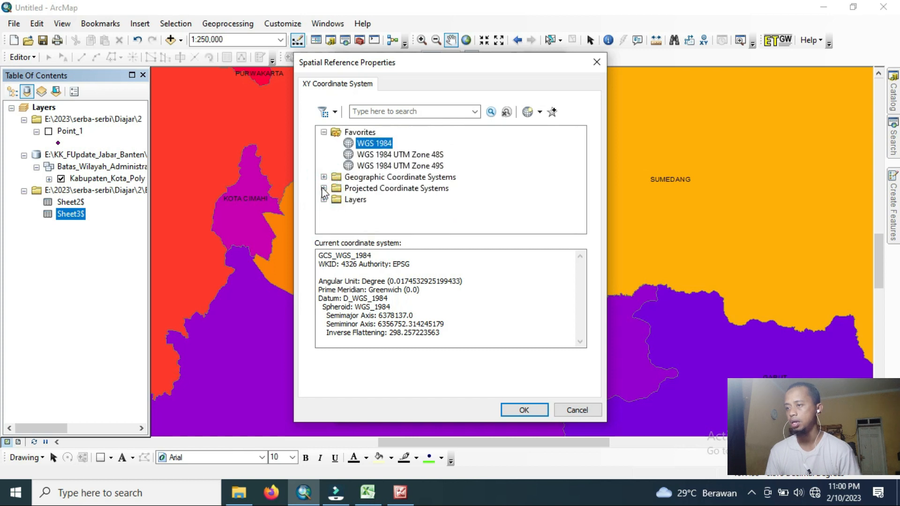
Expand Projected Coordinate Systems down to the WGS 1984 group within the UTM folder.
{"action": "left_click", "coordinate": [324, 188]}
{"action": "scroll", "coordinate": [337, 192], "scroll_direction": "down", "scroll_amount": 2}
{"action": "scroll", "coordinate": [355, 192], "scroll_direction": "up", "scroll_amount": 1}
{"action": "scroll", "coordinate": [355, 192], "scroll_direction": "down", "scroll_amount": 1}
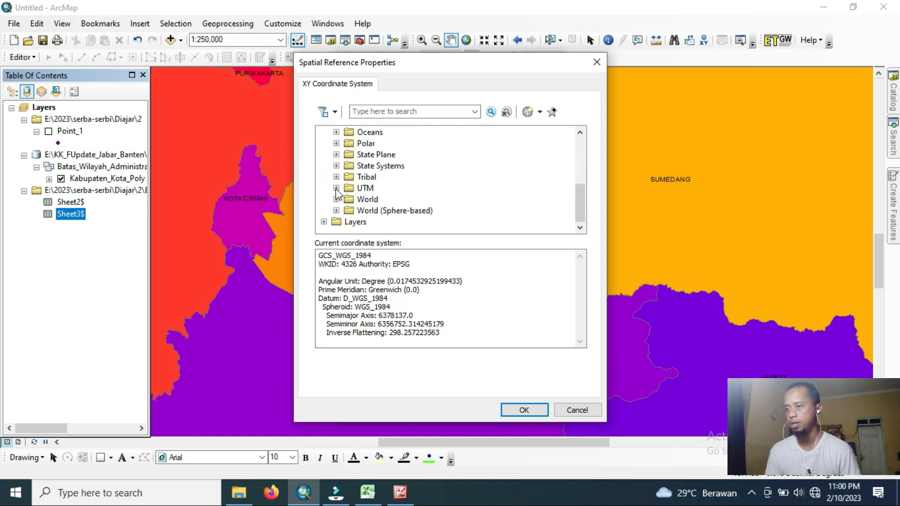
{"action": "left_click", "coordinate": [336, 188]}
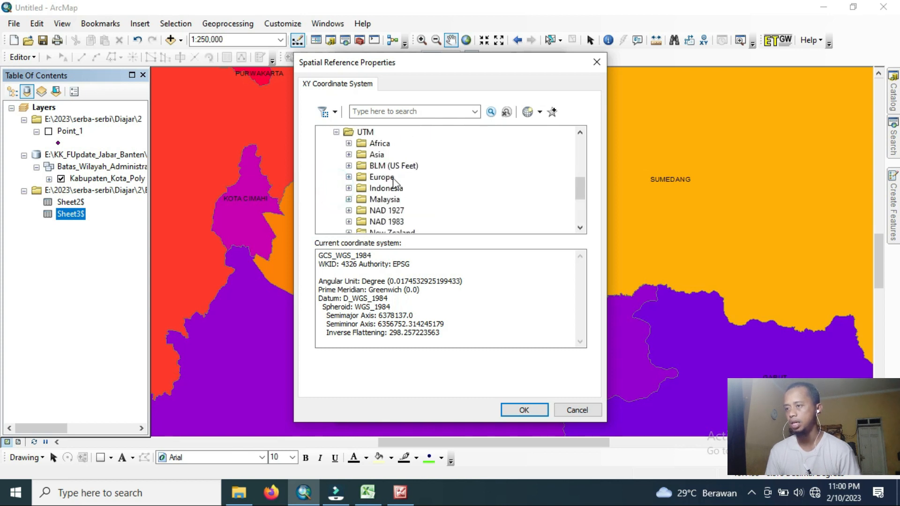
{"action": "scroll", "coordinate": [393, 183], "scroll_direction": "down", "scroll_amount": 3}
{"action": "scroll", "coordinate": [444, 196], "scroll_direction": "up", "scroll_amount": 1}
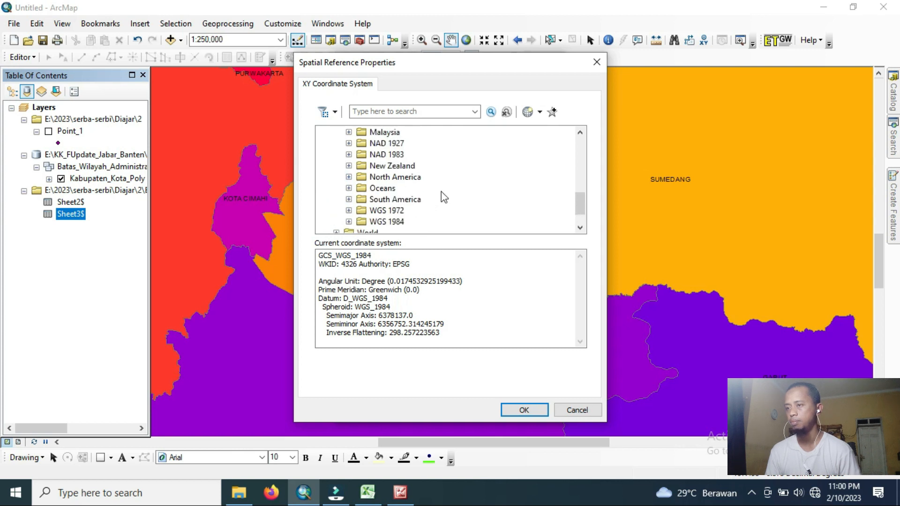
{"action": "scroll", "coordinate": [423, 205], "scroll_direction": "up", "scroll_amount": 2}
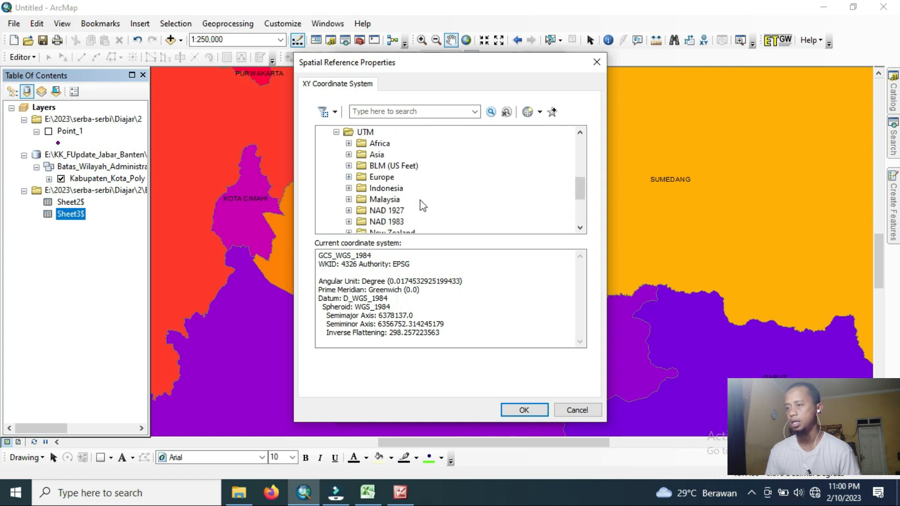
{"action": "scroll", "coordinate": [414, 188], "scroll_direction": "down", "scroll_amount": 3}
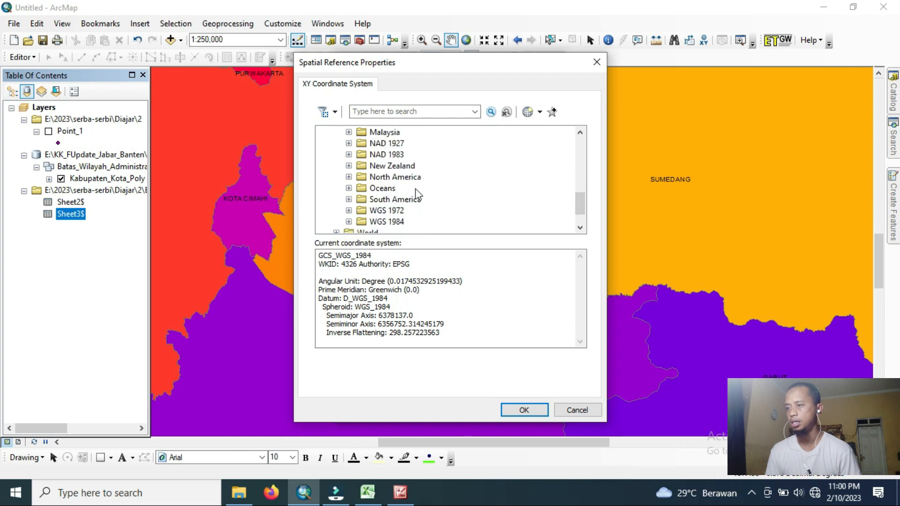
{"action": "left_click", "coordinate": [349, 187]}
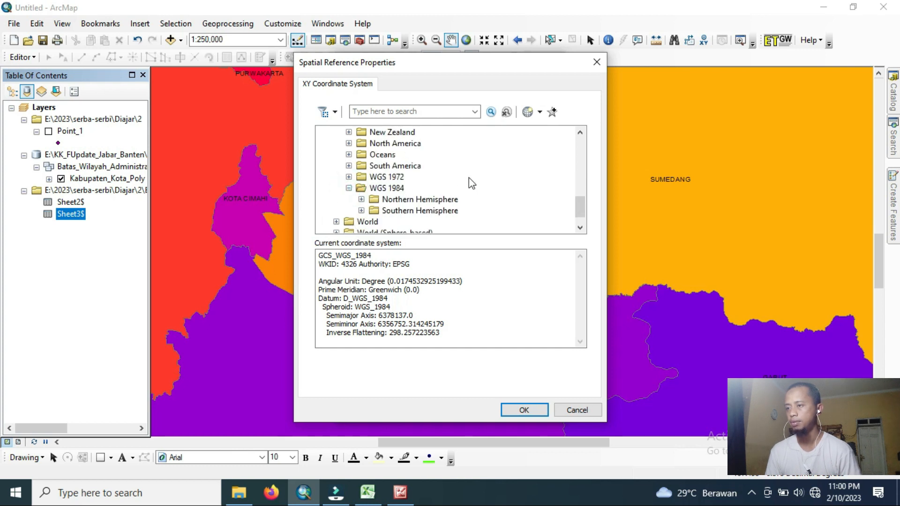
{"action": "scroll", "coordinate": [471, 183], "scroll_direction": "down", "scroll_amount": 1}
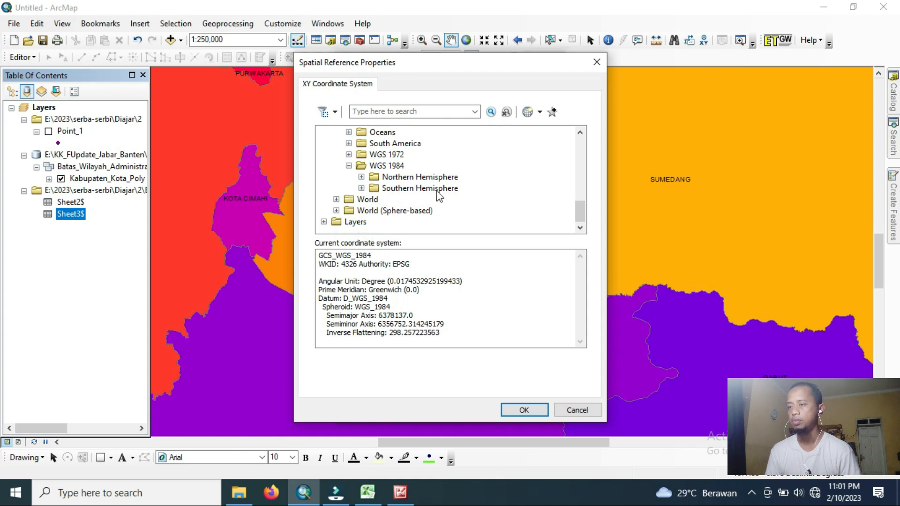
Set the input coordinate system to WGS 1984 UTM Zone 49S from the Southern Hemisphere group.
{"action": "left_click", "coordinate": [360, 187]}
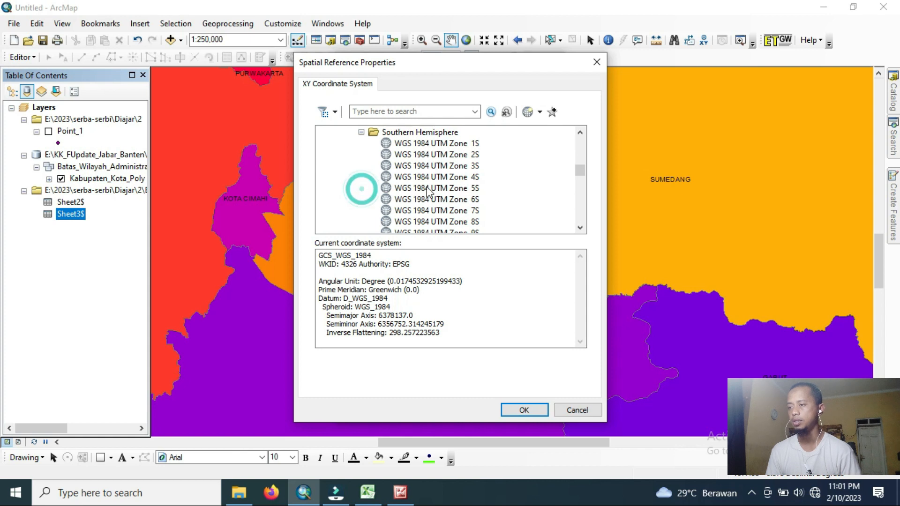
{"action": "scroll", "coordinate": [371, 196], "scroll_direction": "up", "scroll_amount": 2}
{"action": "left_click", "coordinate": [361, 199]}
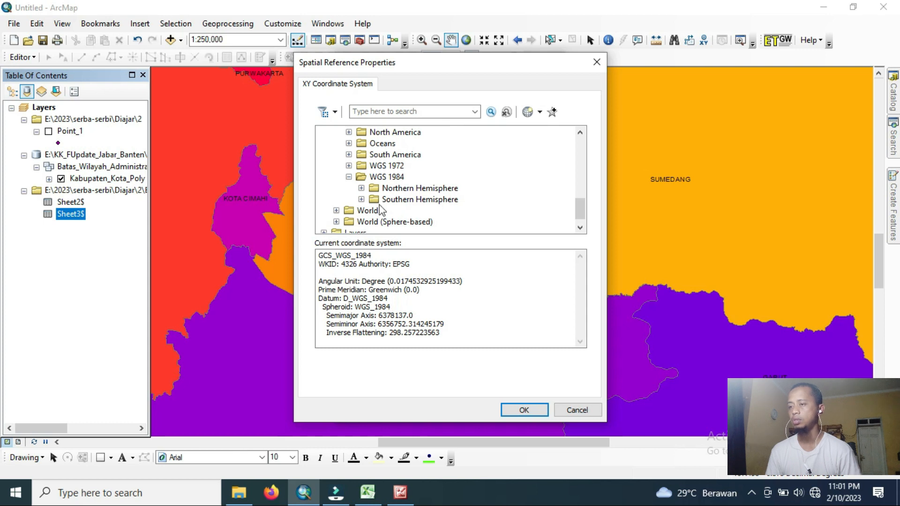
{"action": "left_click", "coordinate": [361, 200]}
{"action": "scroll", "coordinate": [365, 197], "scroll_direction": "down", "scroll_amount": 7}
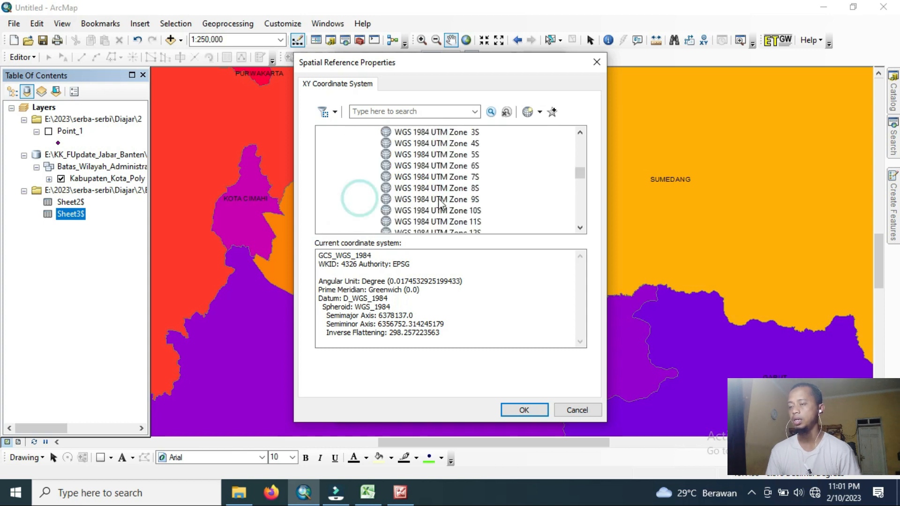
{"action": "scroll", "coordinate": [440, 203], "scroll_direction": "down", "scroll_amount": 6}
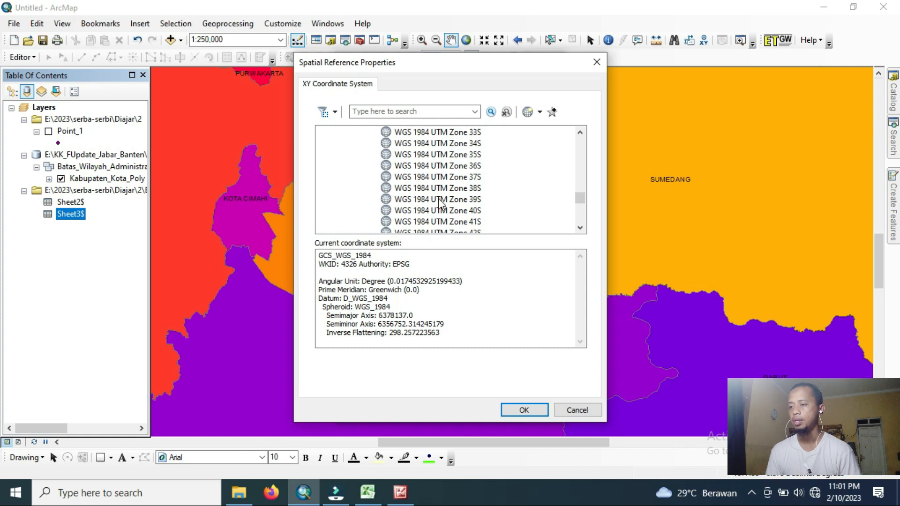
{"action": "scroll", "coordinate": [473, 206], "scroll_direction": "down", "scroll_amount": 1}
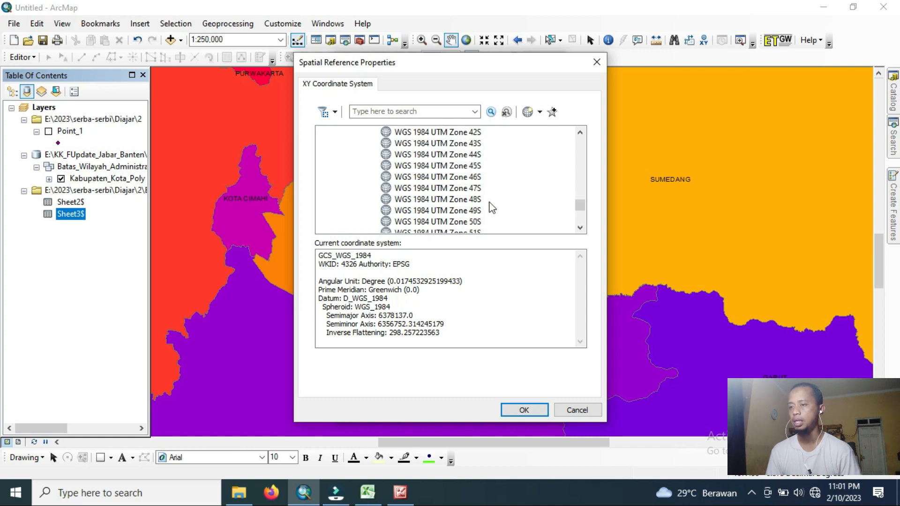
{"action": "left_click", "coordinate": [462, 211]}
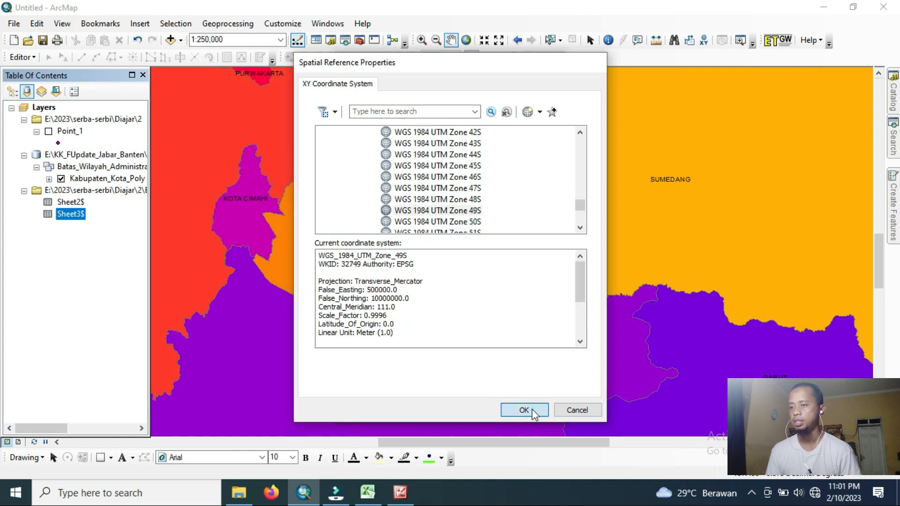
{"action": "left_click", "coordinate": [523, 410]}
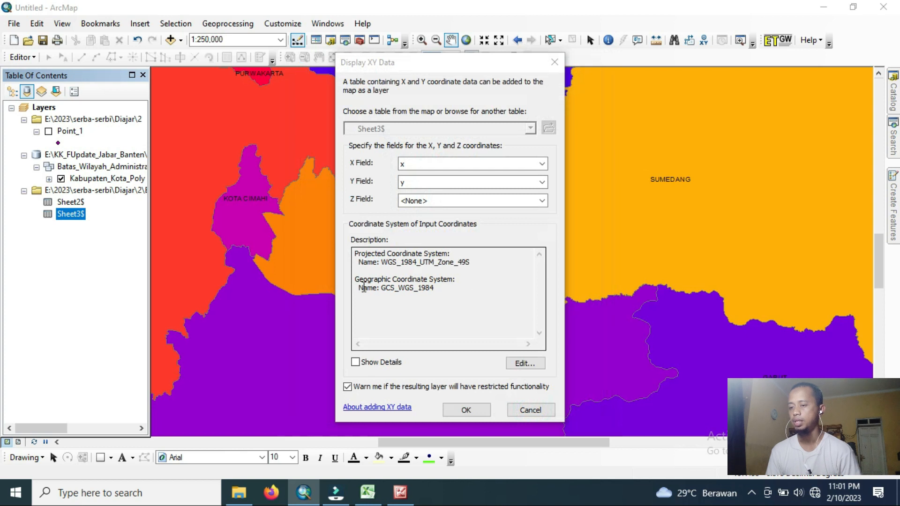
Review the input coordinate system description and create the XY event layer from Sheet3$ with fields x and y.
{"action": "left_click_drag", "start_coordinate": [358, 283], "coordinate": [444, 289]}
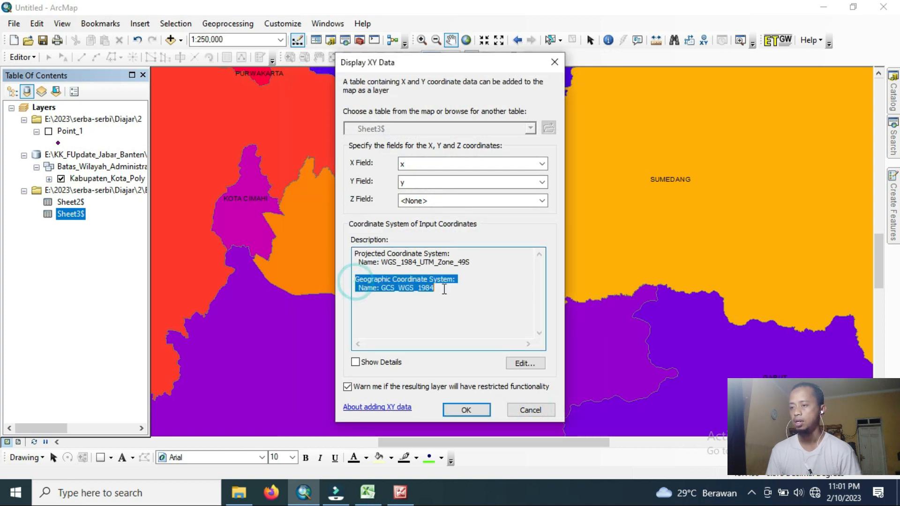
{"action": "right_click", "coordinate": [424, 284]}
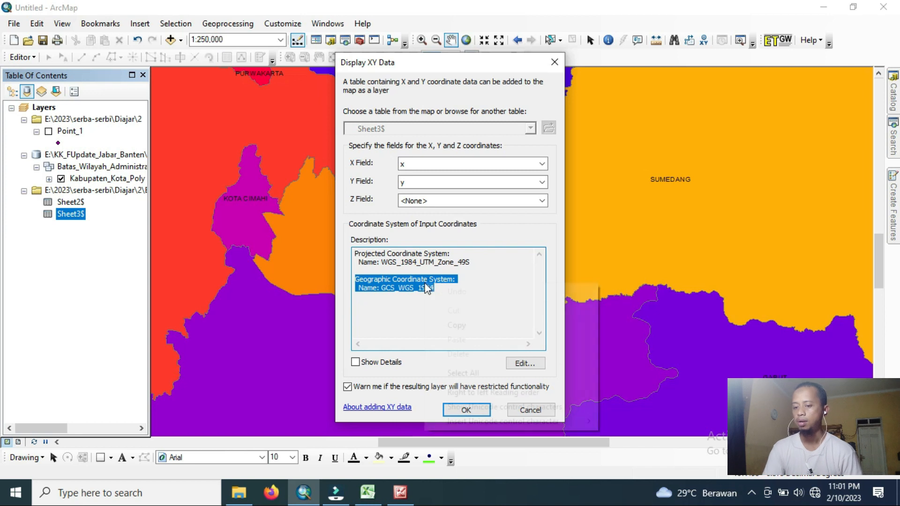
{"action": "left_click", "coordinate": [500, 257]}
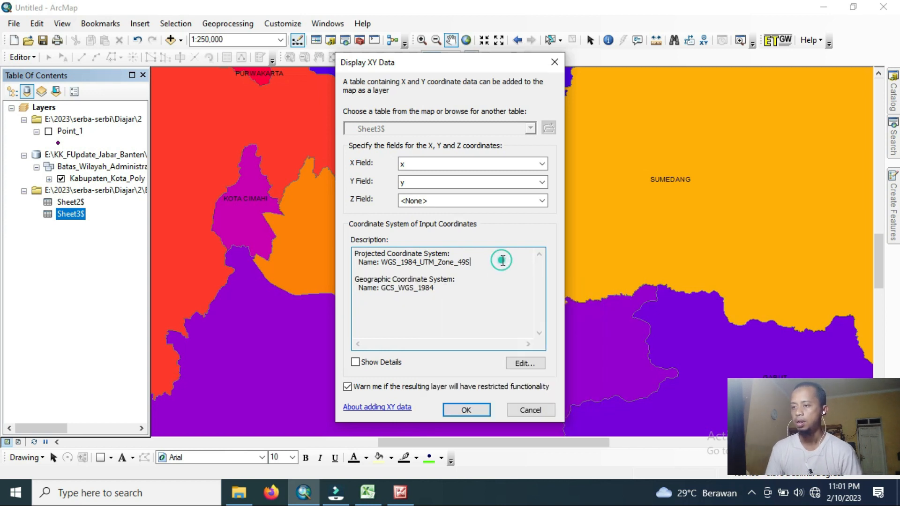
{"action": "left_click", "coordinate": [481, 410]}
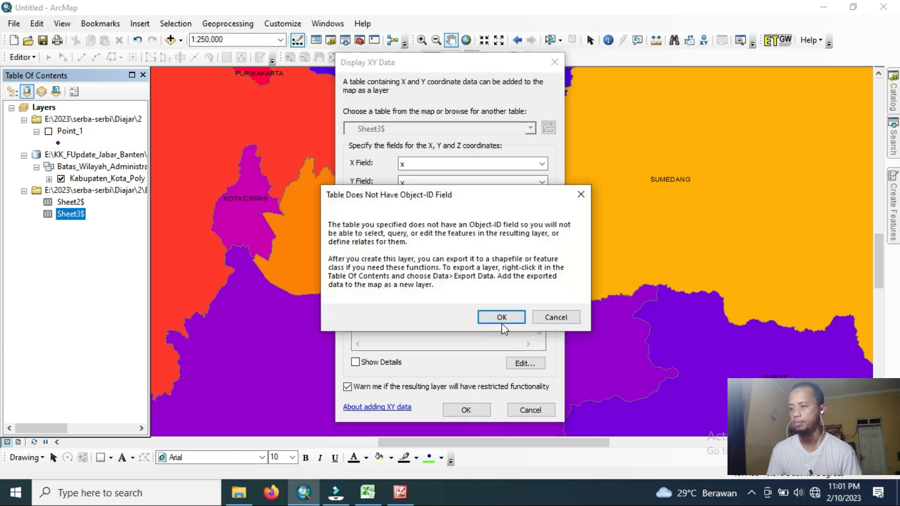
{"action": "left_click", "coordinate": [501, 317]}
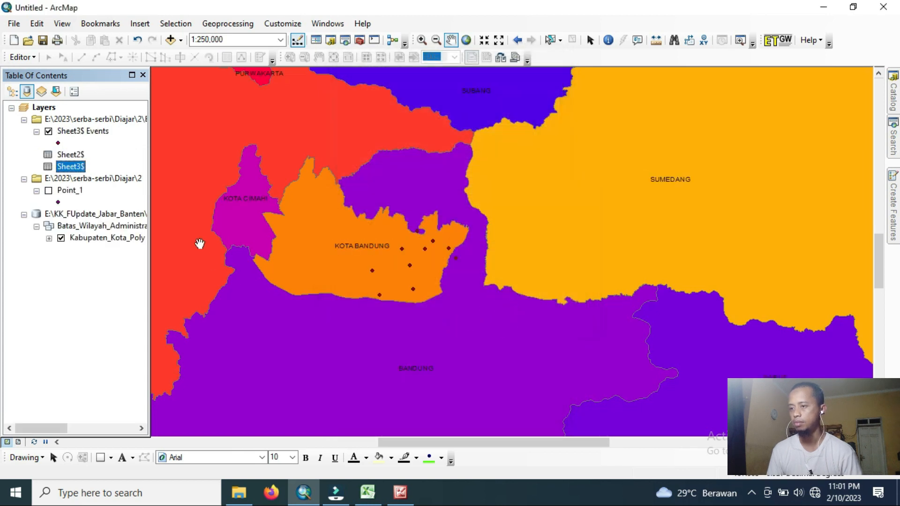
List layers by drawing order and export all Sheet3$ Events features to shapefile utm_1 in folder 2, adding it to the map.
{"action": "left_click", "coordinate": [13, 91]}
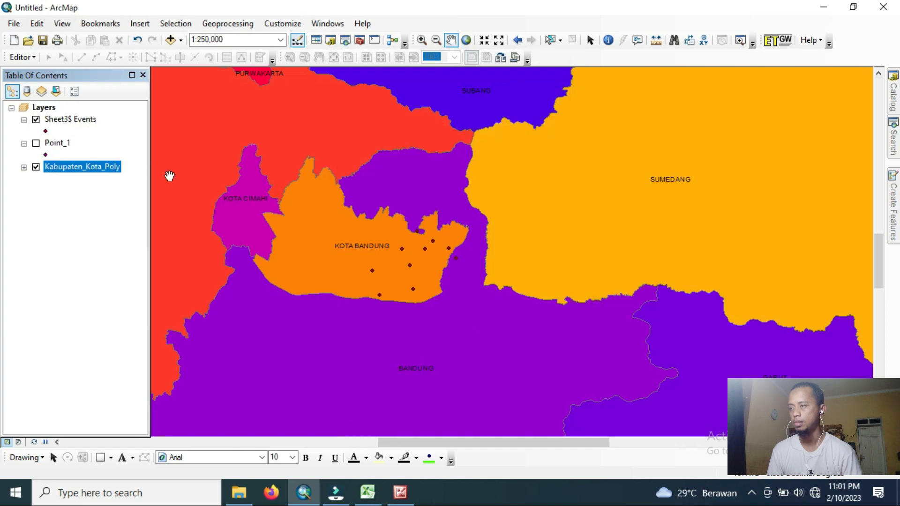
{"action": "right_click", "coordinate": [62, 123]}
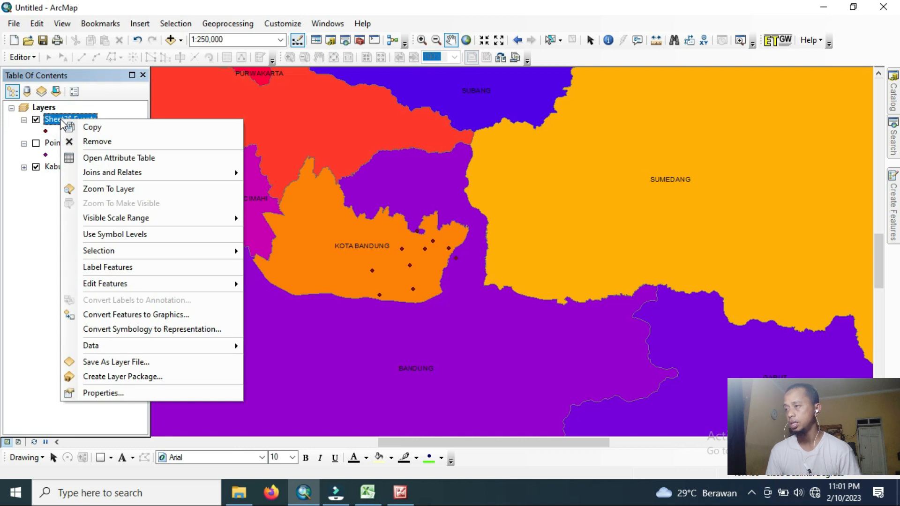
{"action": "mouse_move", "coordinate": [103, 345]}
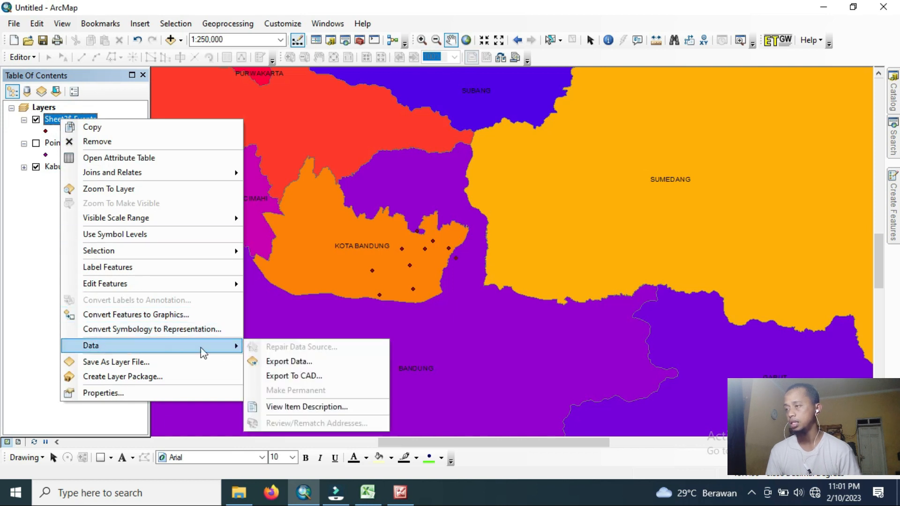
{"action": "left_click", "coordinate": [284, 362]}
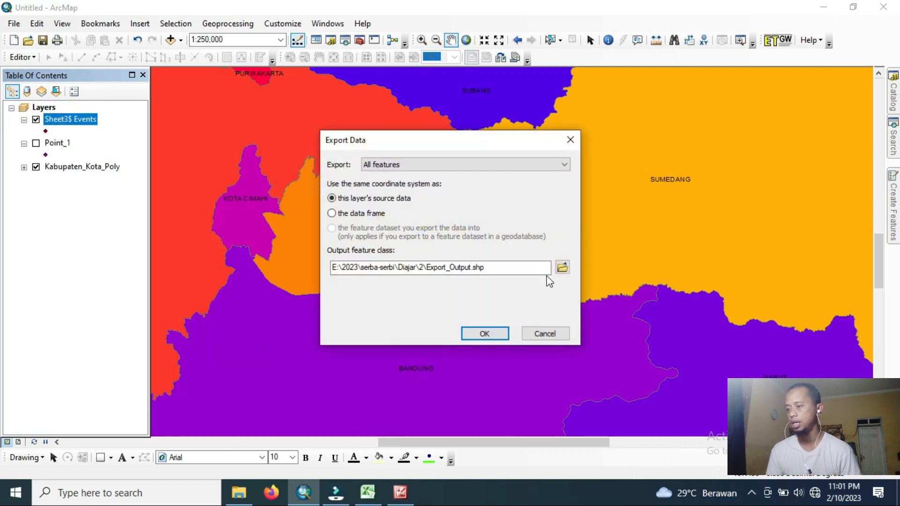
{"action": "left_click", "coordinate": [562, 267]}
{"action": "left_click", "coordinate": [321, 245]}
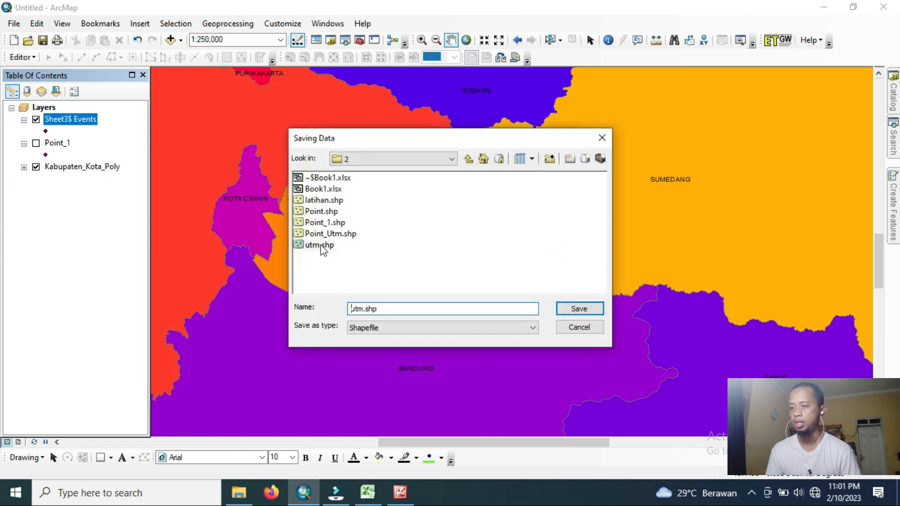
{"action": "left_click_drag", "start_coordinate": [363, 309], "coordinate": [399, 310]}
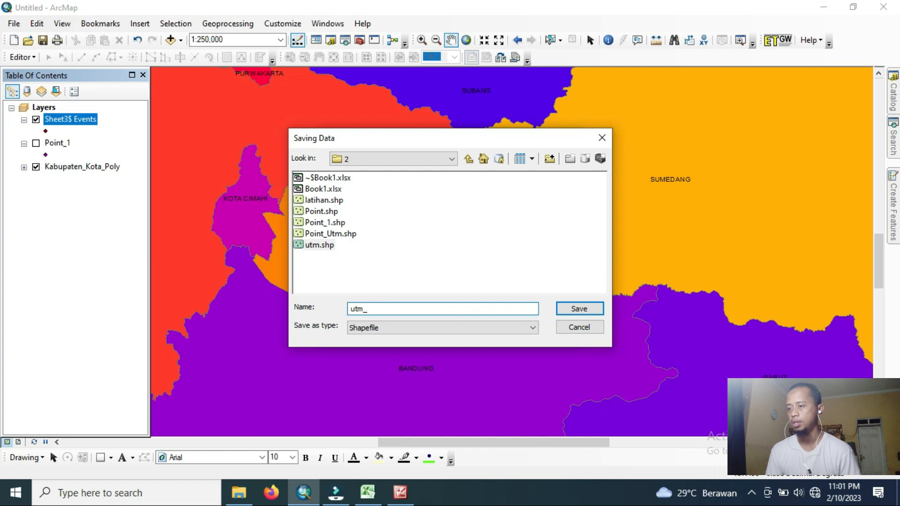
{"action": "left_click", "coordinate": [591, 310]}
{"action": "left_click", "coordinate": [478, 332]}
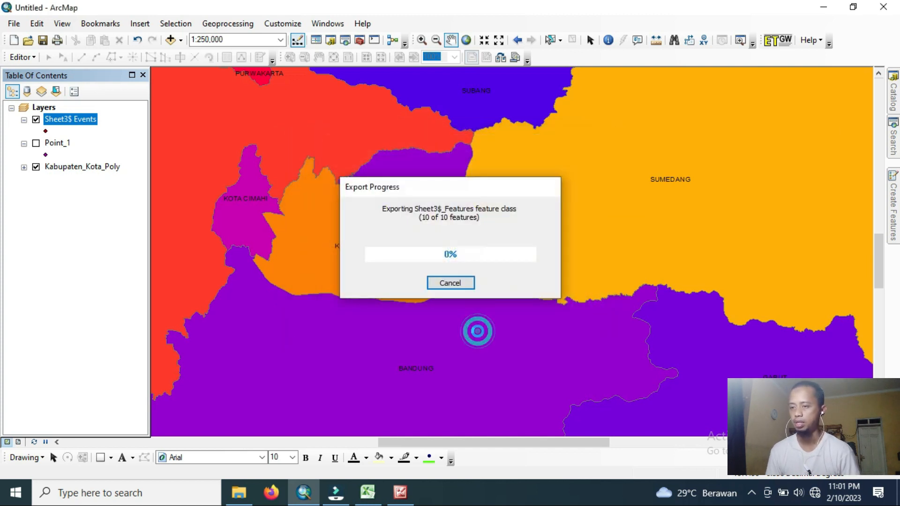
{"action": "left_click", "coordinate": [497, 293]}
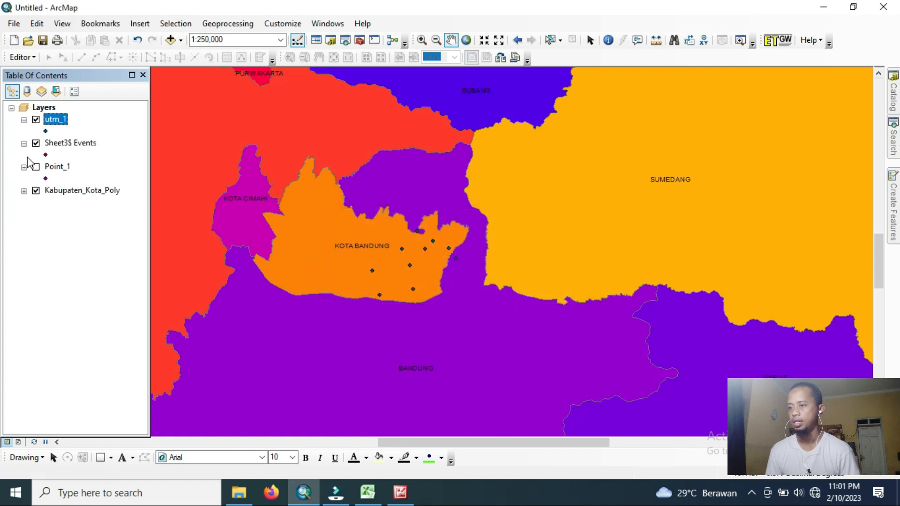
Remove the Sheet3$ Events layer from the map and make the Point_1 layer visible.
{"action": "right_click", "coordinate": [53, 145]}
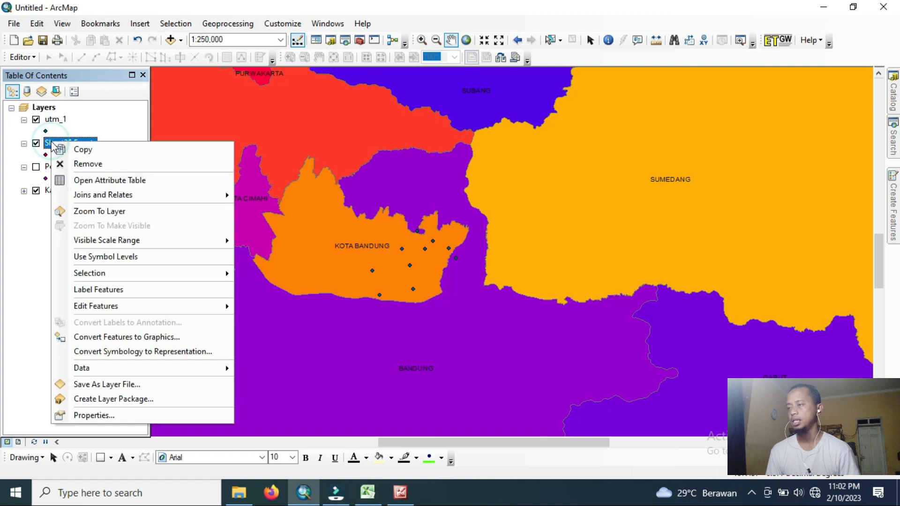
{"action": "left_click", "coordinate": [74, 162]}
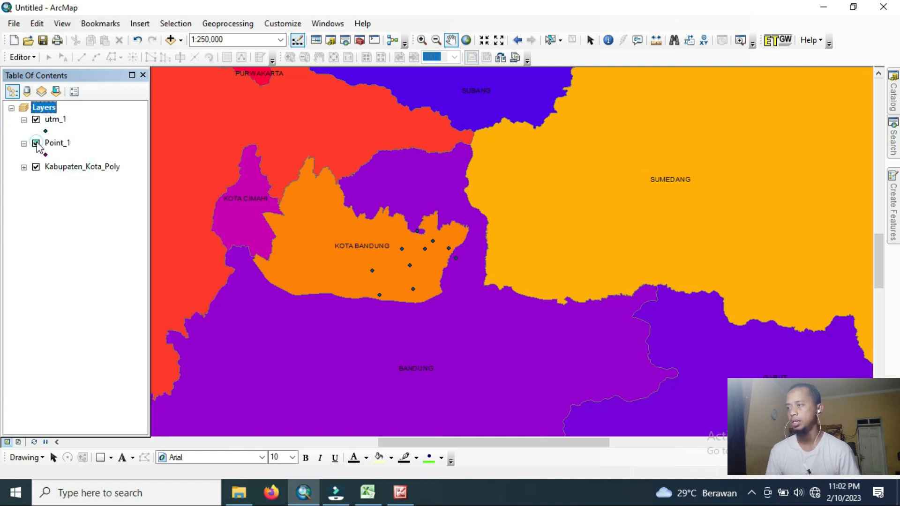
Symbolize utm_1 with green Circle 2 at size 19 and move Point_1 above it in the drawing order.
{"action": "left_click", "coordinate": [46, 131]}
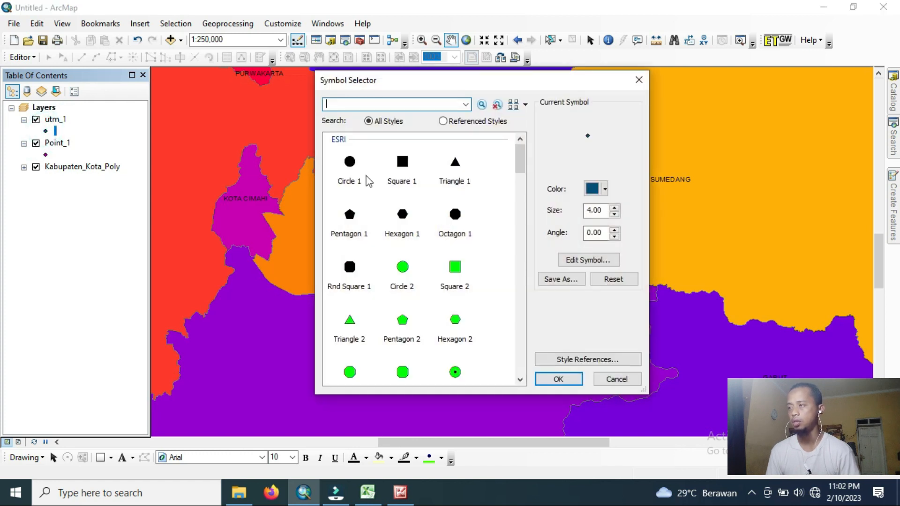
{"action": "left_click", "coordinate": [403, 271]}
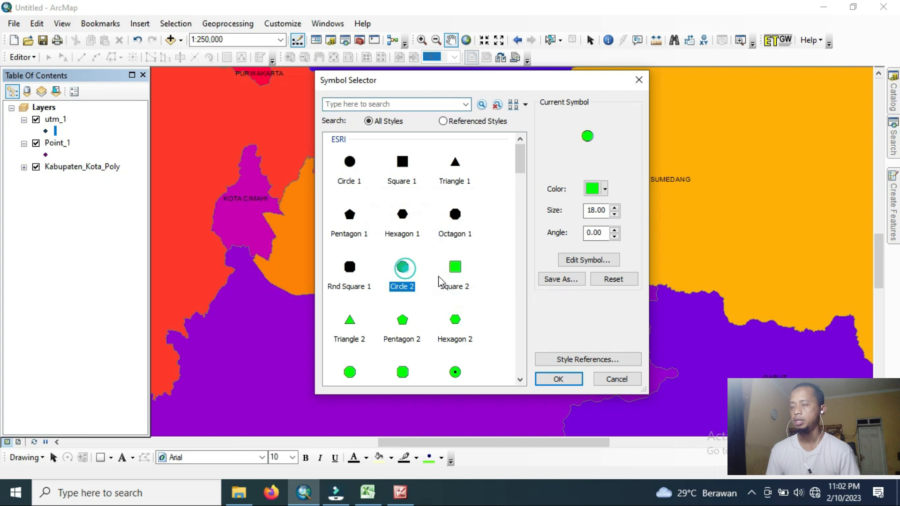
{"action": "left_click", "coordinate": [614, 208]}
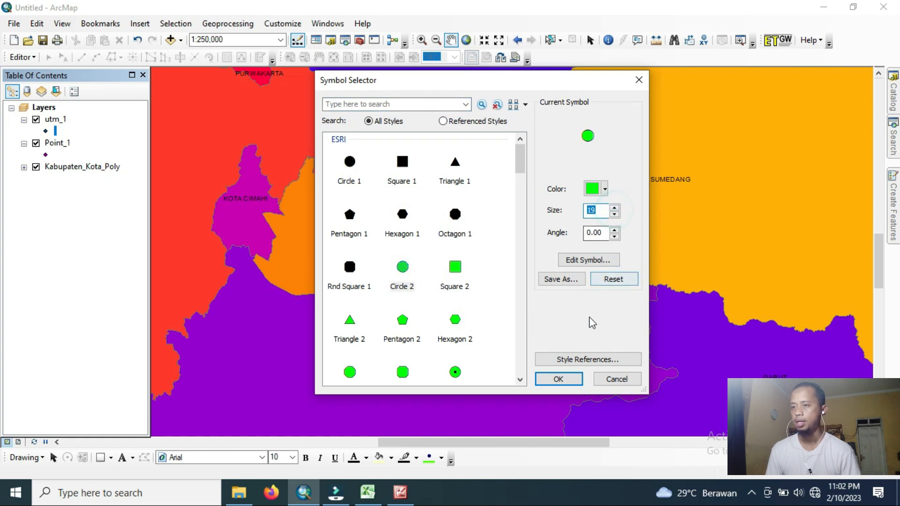
{"action": "left_click", "coordinate": [572, 379]}
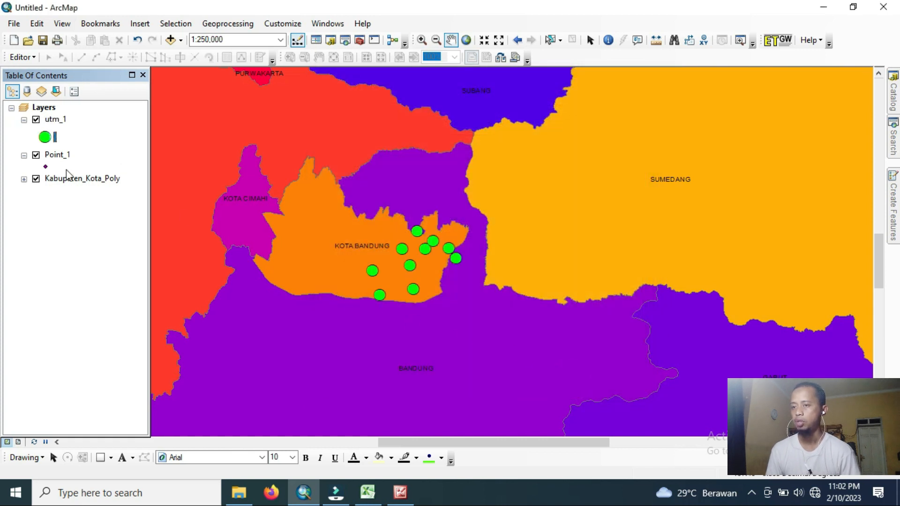
{"action": "left_click_drag", "start_coordinate": [65, 156], "coordinate": [65, 120]}
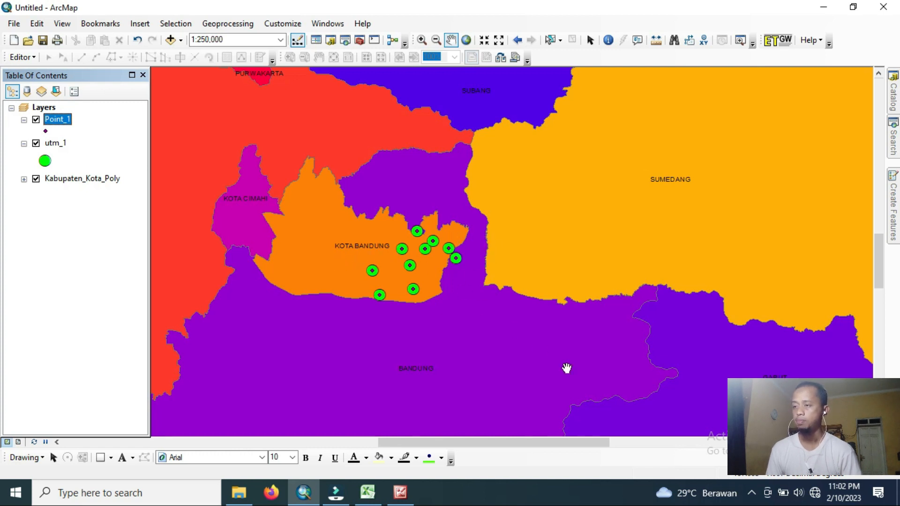
{"action": "left_click", "coordinate": [750, 494]}
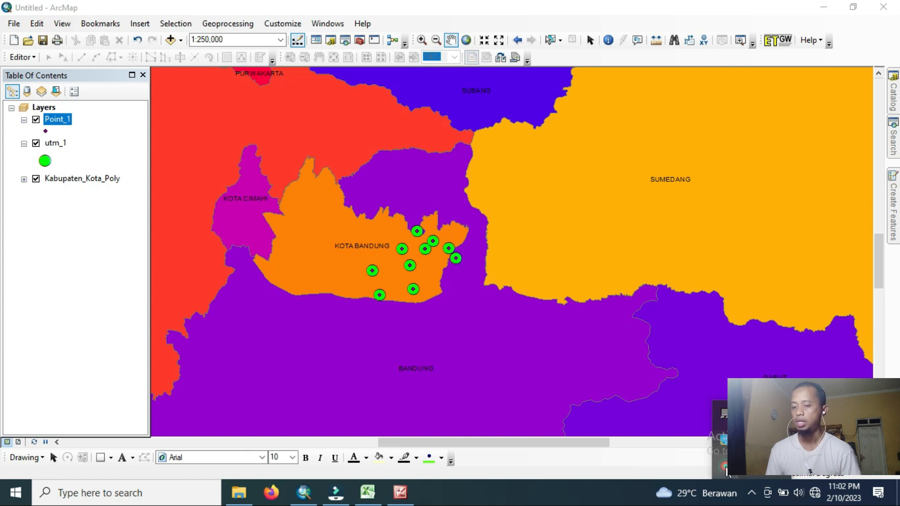
{"action": "right_click", "coordinate": [725, 468]}
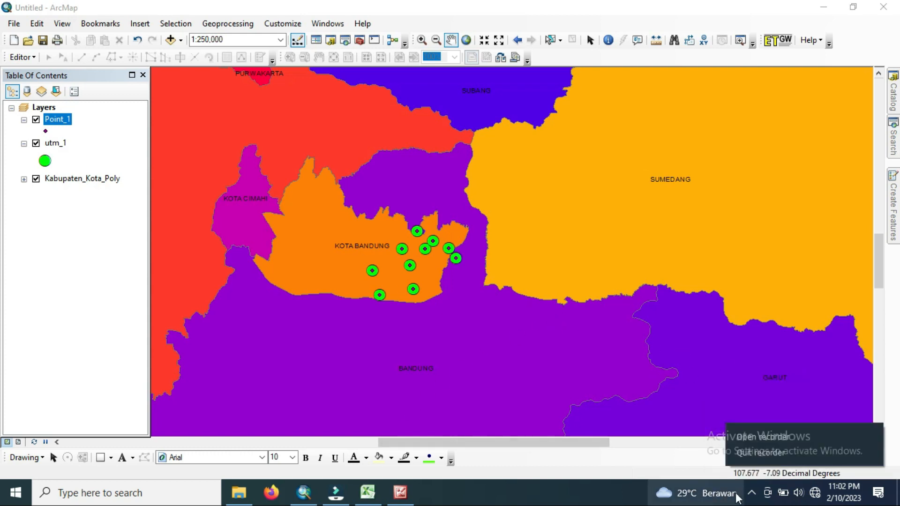
{"action": "left_click", "coordinate": [751, 493]}
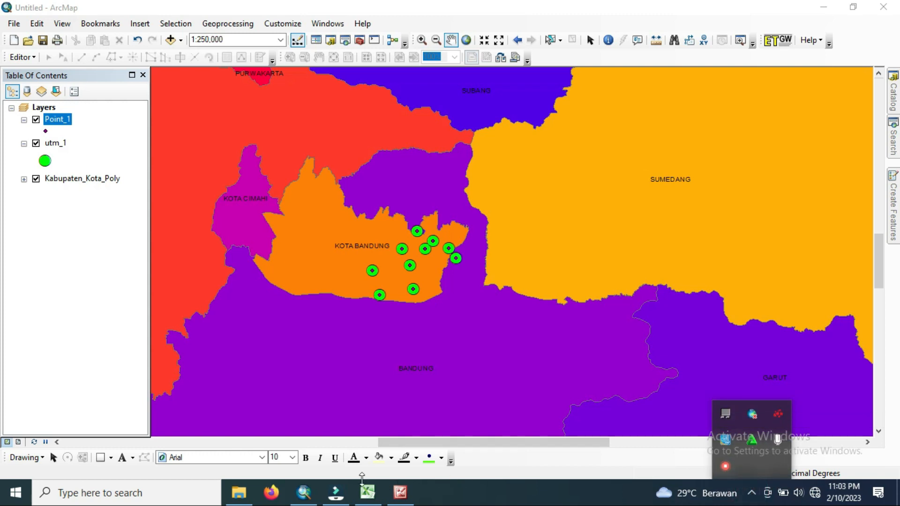
{"action": "mouse_move", "coordinate": [342, 499]}
{"action": "left_click", "coordinate": [341, 496]}
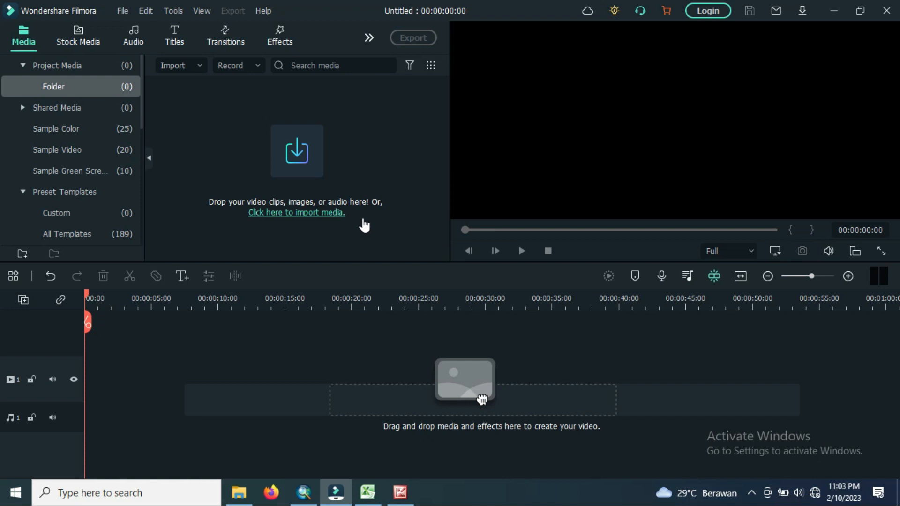
{"action": "left_click", "coordinate": [751, 493]}
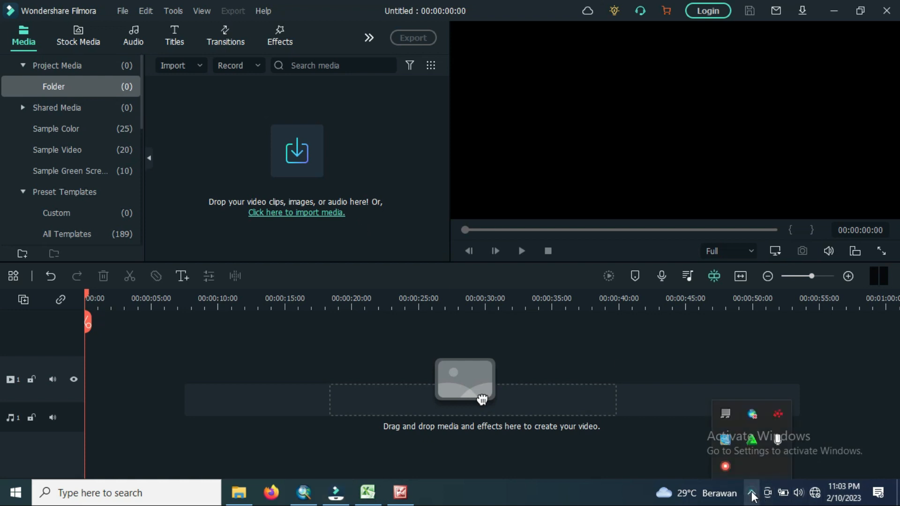
{"action": "right_click", "coordinate": [726, 466]}
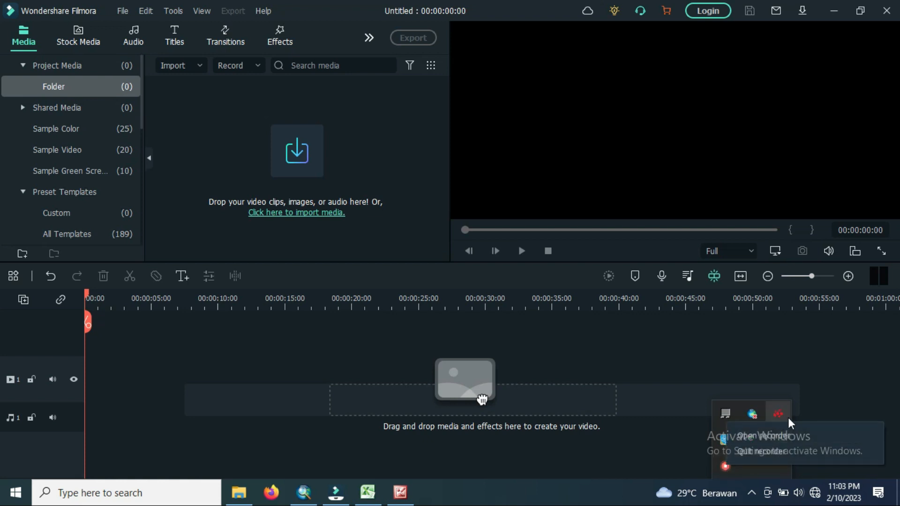